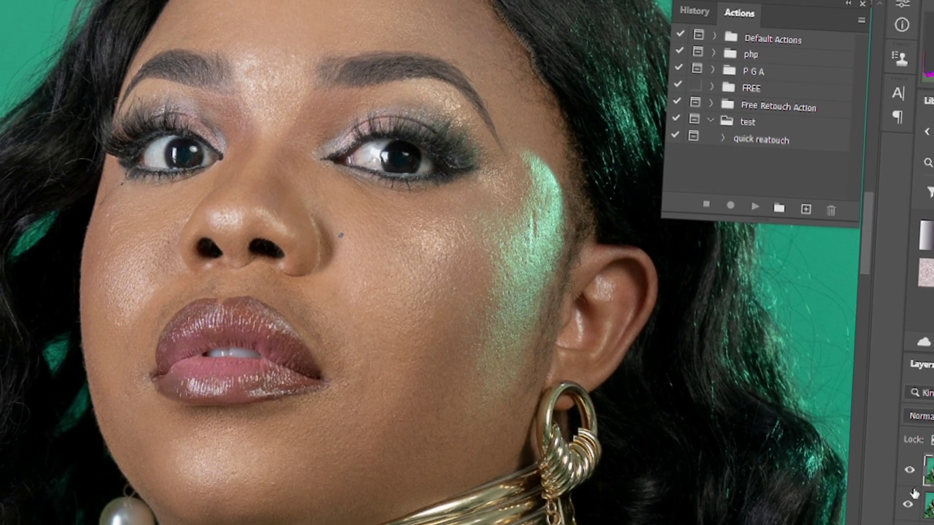
# Apply an 18-pixel Gaussian Blur to the low layer.
pyautogui.click(843, 171)
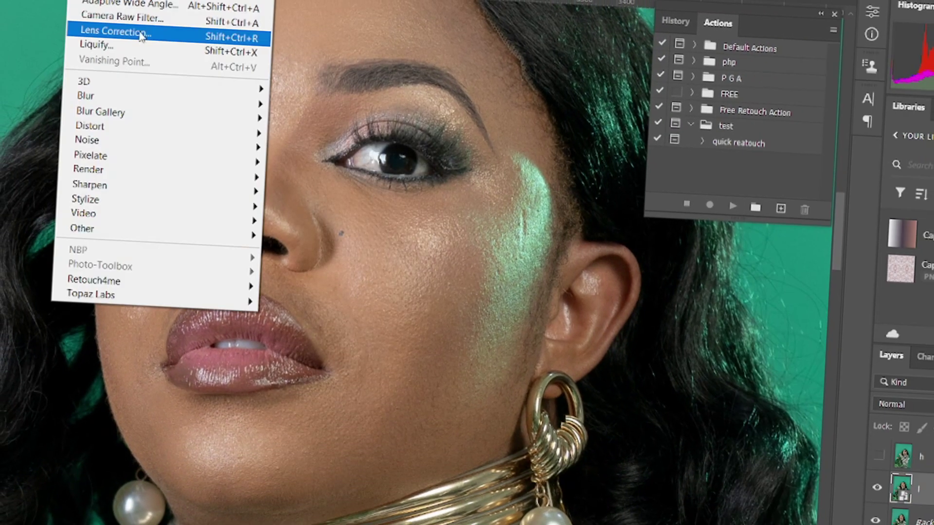
pyautogui.click(317, 139)
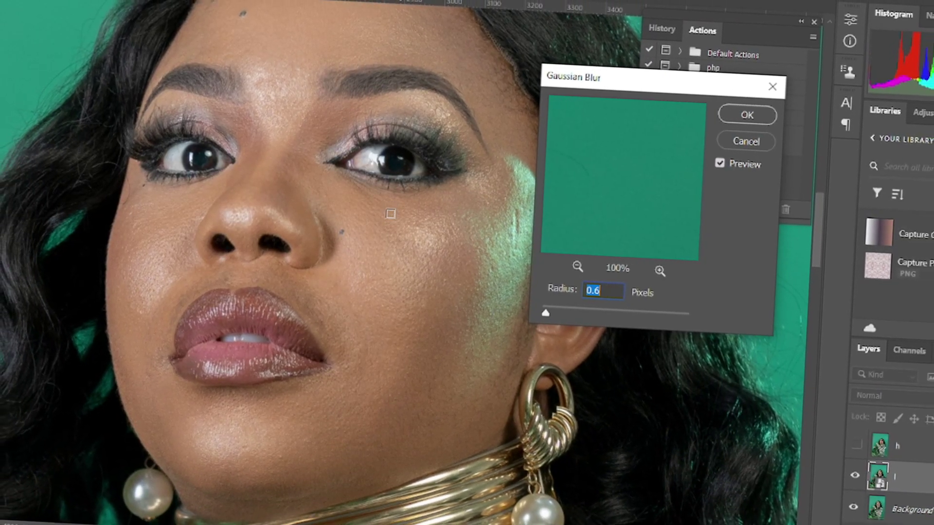
pyautogui.write('18')
pyautogui.press('Return')
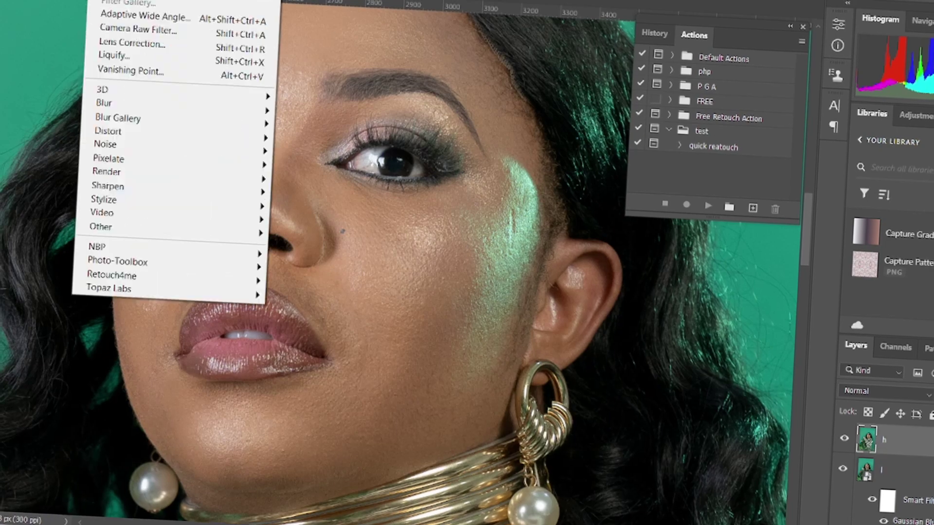
# Apply a High Pass filter with a 2.7-pixel radius to the detail layer.
pyautogui.click(347, 245)
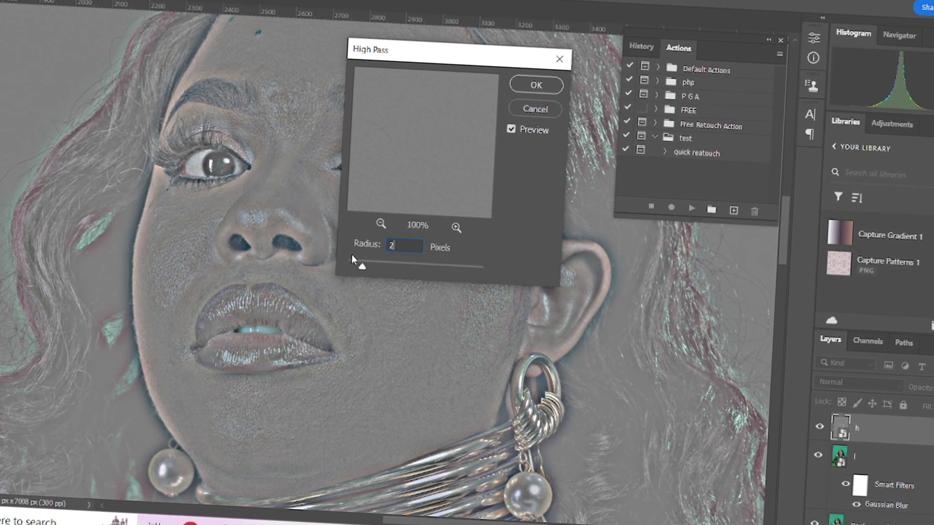
pyautogui.write('2.7')
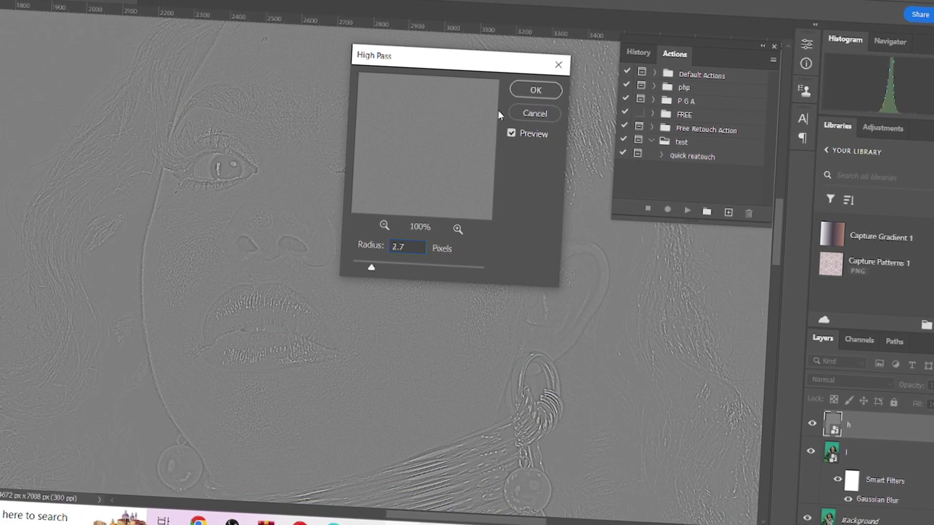
pyautogui.click(526, 88)
# Set the detail layer's blend mode to Linear Light and check the result.
pyautogui.click(851, 380)
pyautogui.click(846, 395)
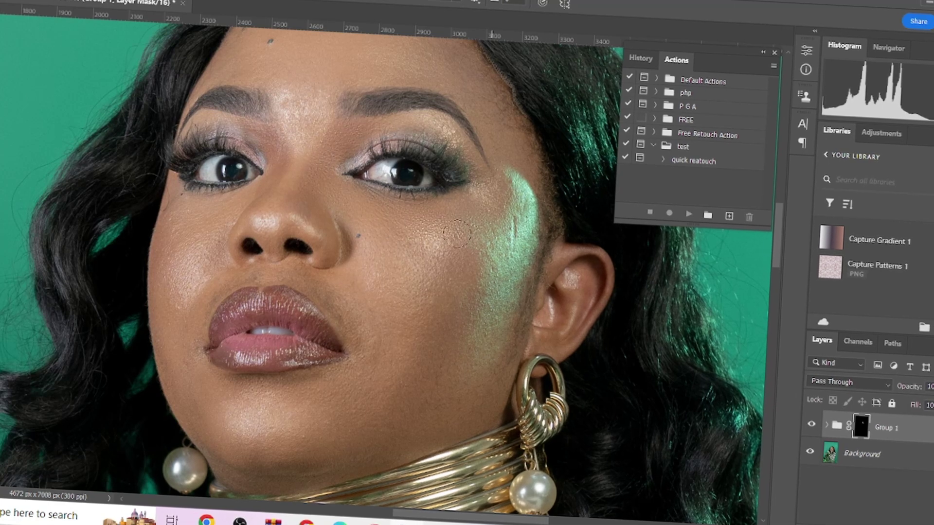
pyautogui.scroll(-2, 428, 267)
pyautogui.scroll(4, 397, 389)
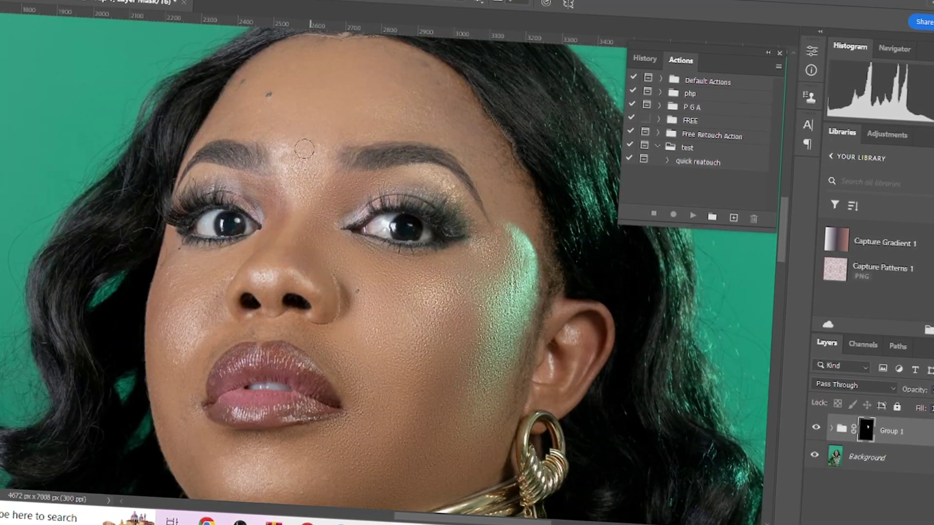
pyautogui.scroll(-2, 209, 303)
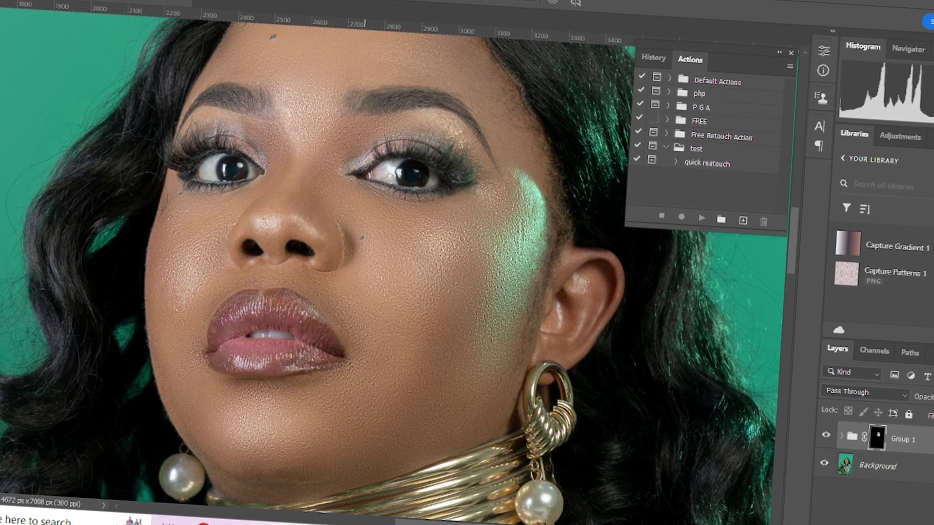
pyautogui.scroll(2, 348, 248)
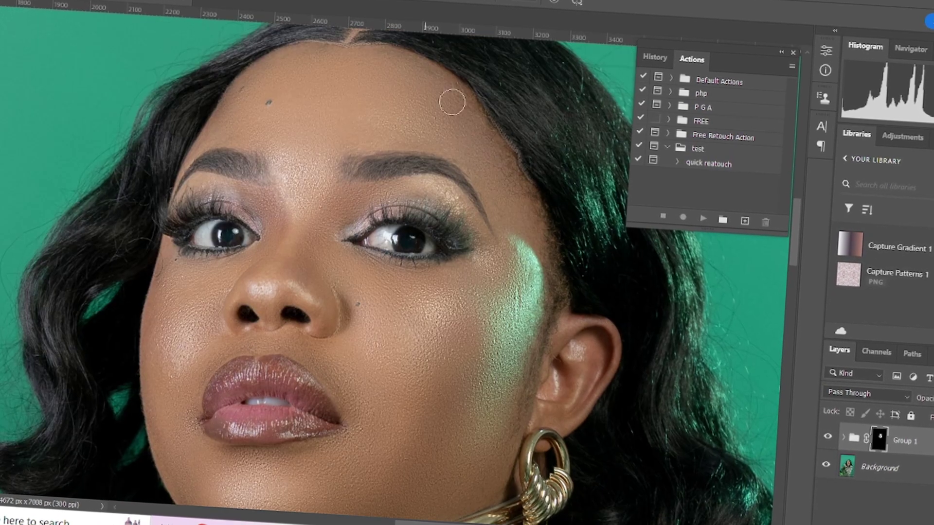
pyautogui.scroll(-7, 348, 248)
pyautogui.scroll(4, 348, 248)
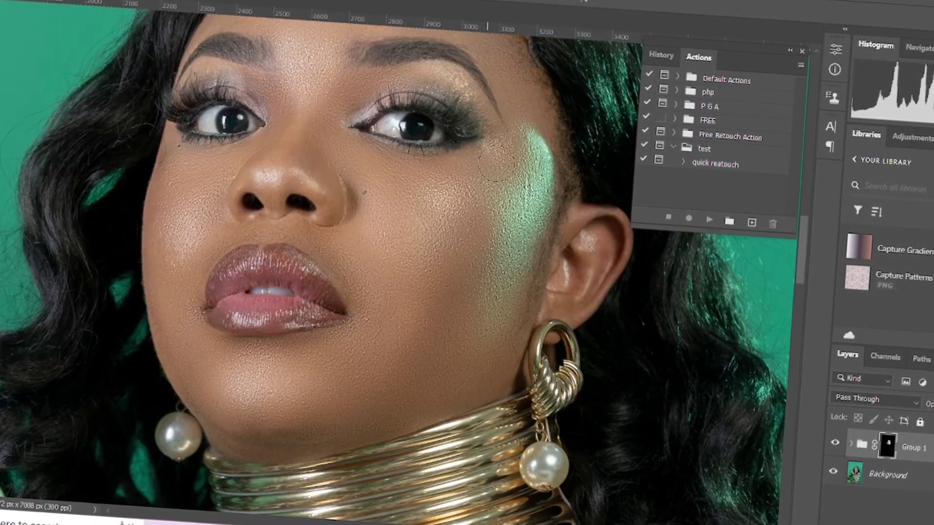
pyautogui.scroll(-3, 360, 233)
pyautogui.scroll(1, 369, 224)
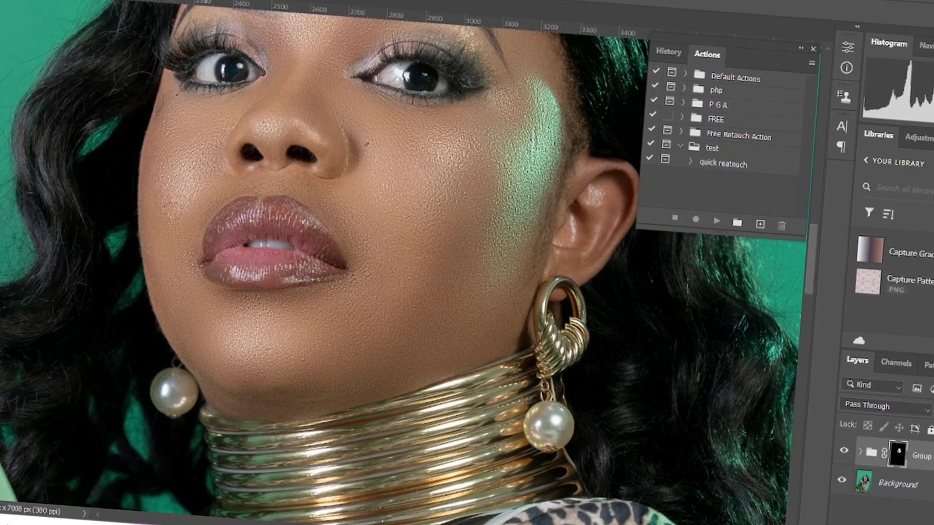
pyautogui.scroll(-2, 368, 224)
pyautogui.scroll(3, 369, 224)
pyautogui.scroll(-2, 369, 224)
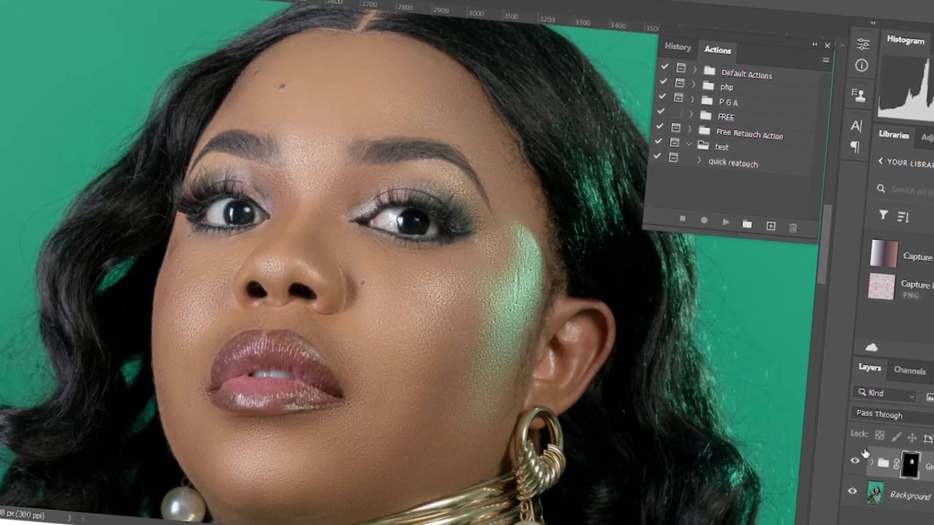
pyautogui.scroll(-1, 526, 340)
pyautogui.scroll(2, 526, 341)
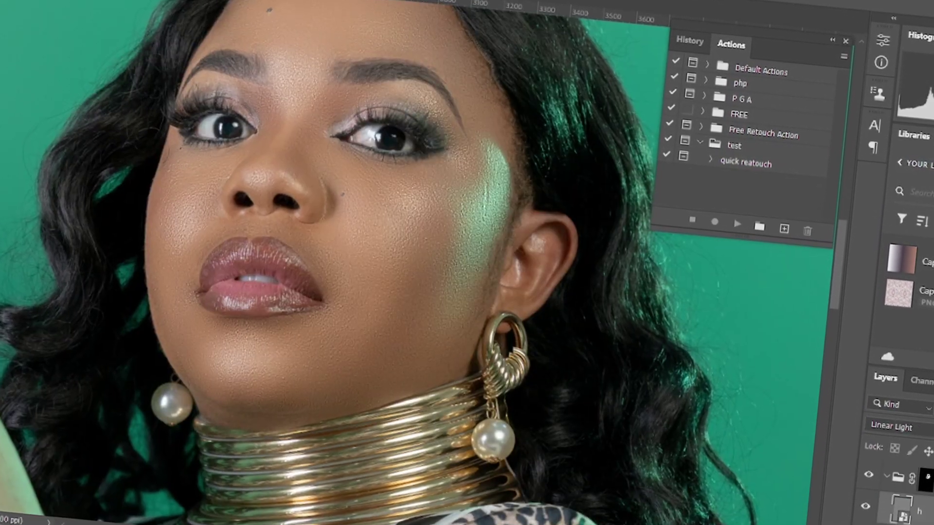
# Reopen the last filter's settings off the face and re-enter the 16-pixel blur and 2.7 radius.
pyautogui.hotkey('ctrl', 'alt', 'f')
pyautogui.moveTo(459, 29); pyautogui.dragTo(673, 210)
pyautogui.write('16.0')
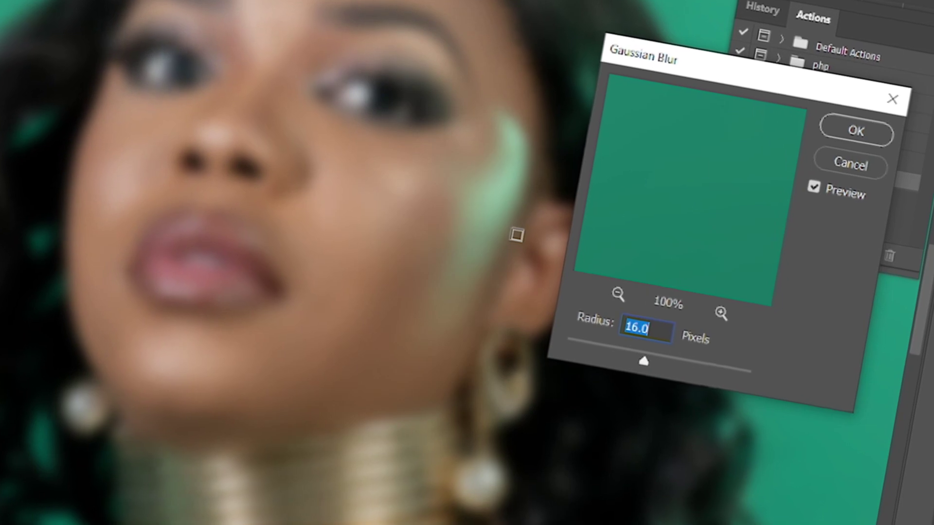
pyautogui.press('Return')
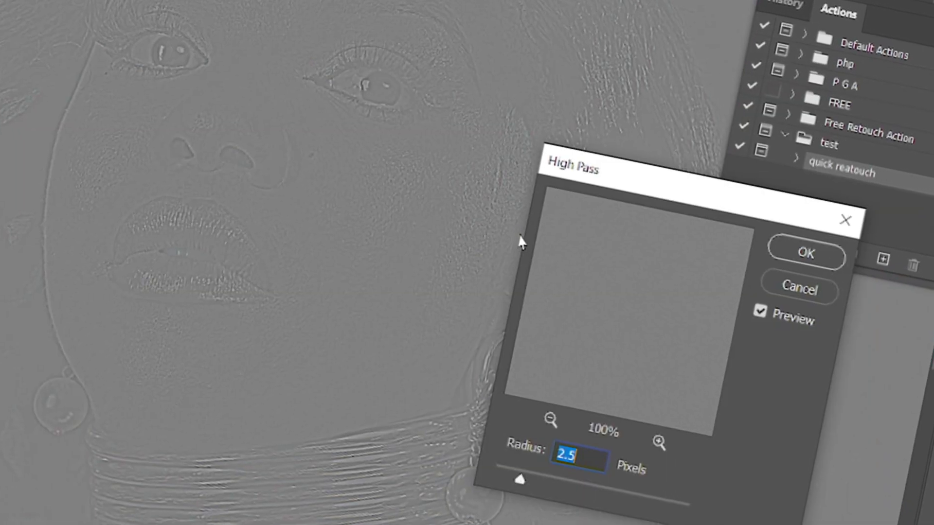
pyautogui.write('2.7')
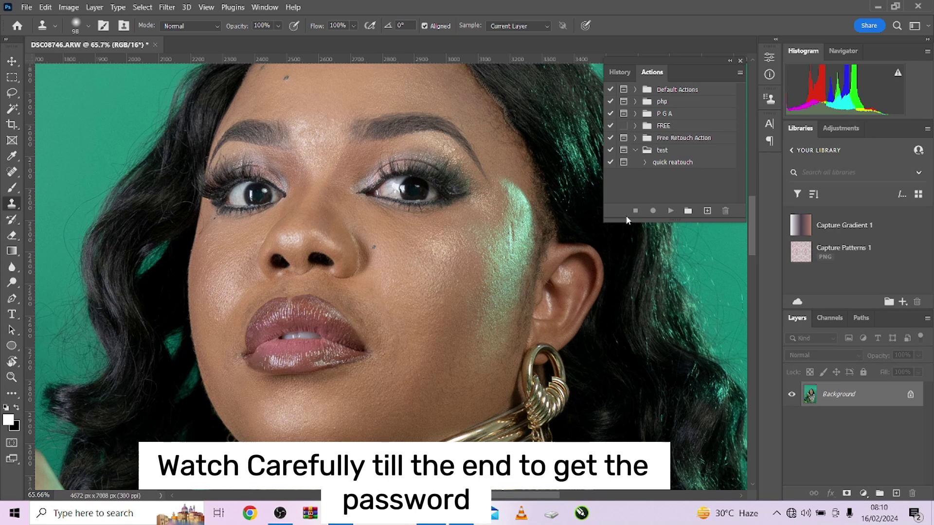
# Duplicate the portrait twice with the F2 action, rename the copies l and h, and dismiss Windows Security.
pyautogui.press('F2')
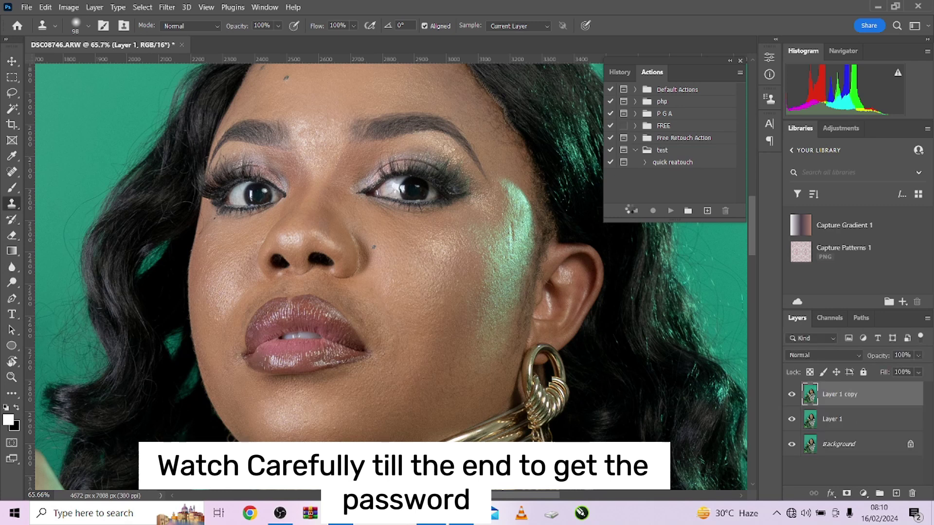
pyautogui.doubleClick(839, 421)
pyautogui.write('l')
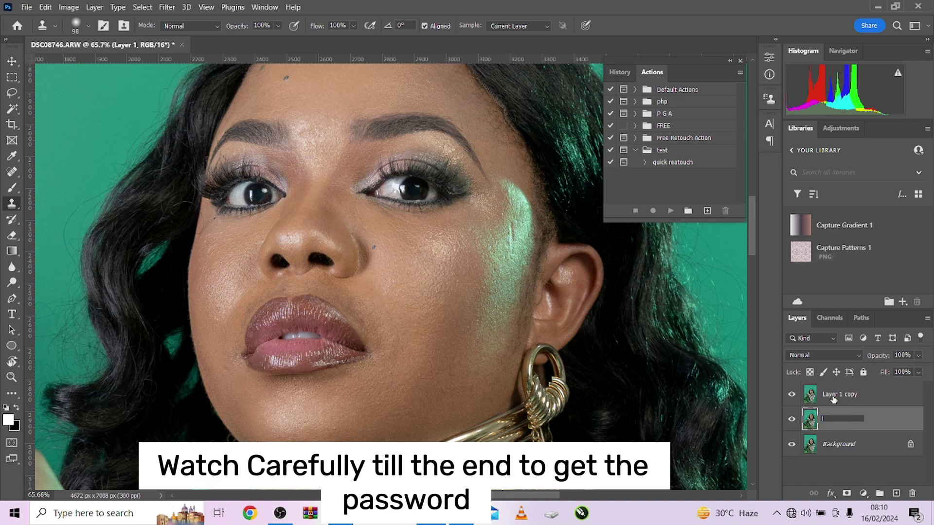
pyautogui.doubleClick(833, 395)
pyautogui.write('h')
pyautogui.press('Return')
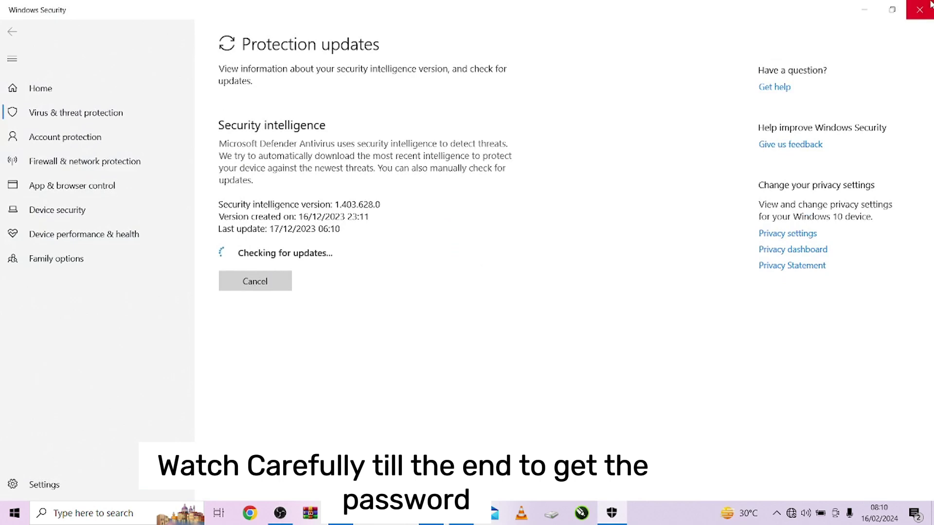
pyautogui.click(921, 5)
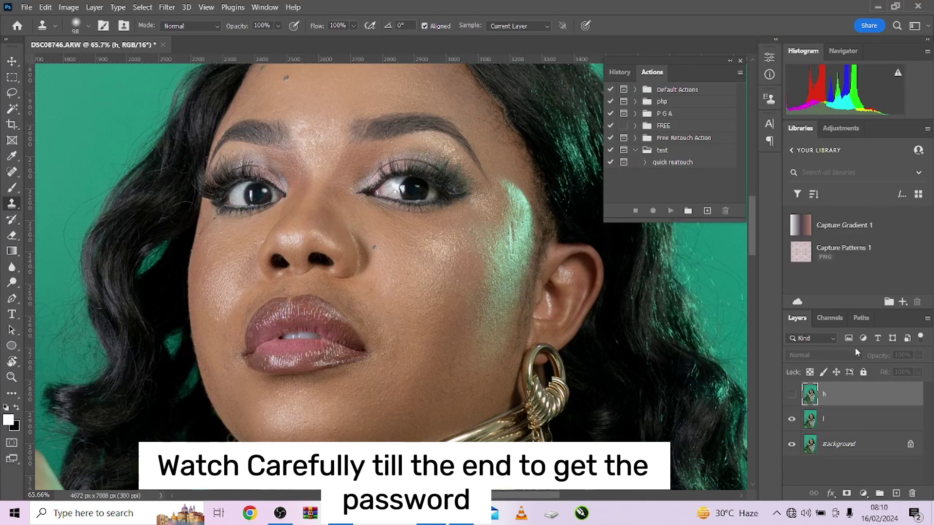
# Convert layer l to a smart object.
pyautogui.click(852, 424)
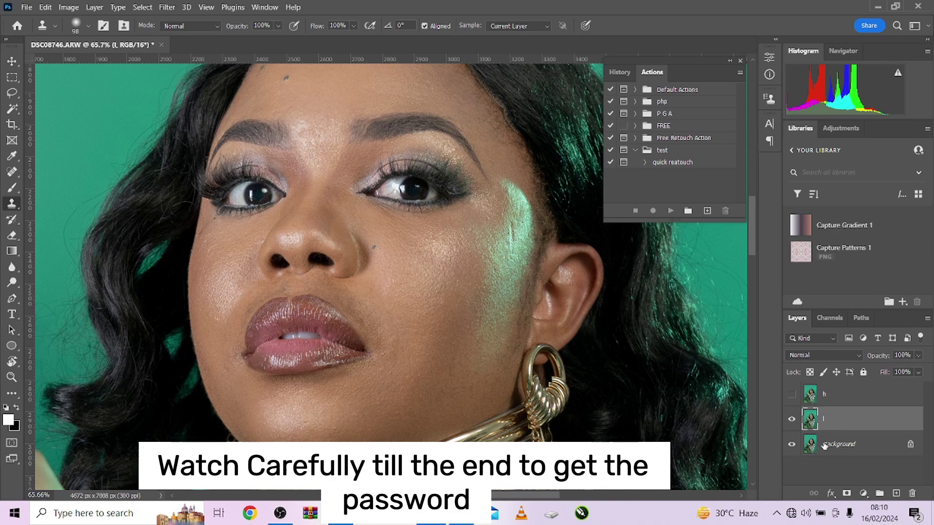
pyautogui.rightClick(853, 424)
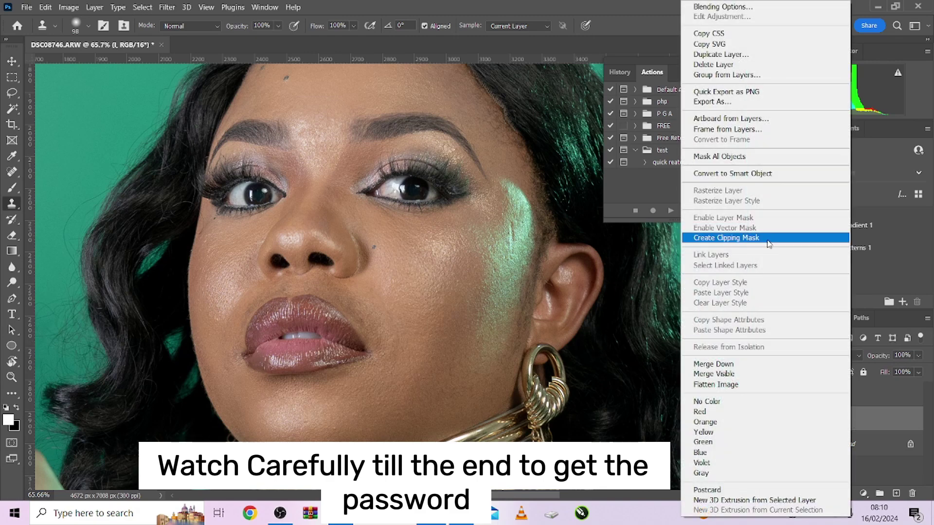
pyautogui.click(749, 176)
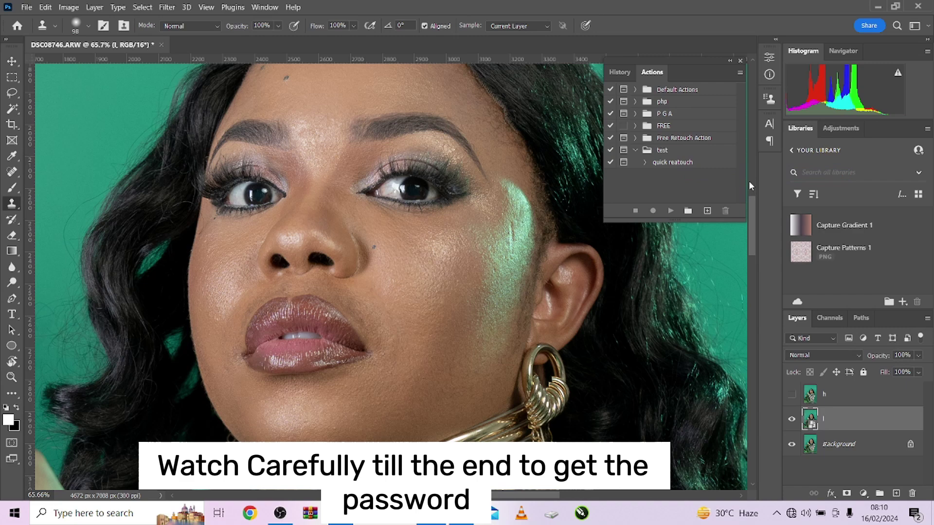
# Give layer l an 18-pixel Gaussian Blur smart filter and make layer h visible.
pyautogui.click(174, 8)
pyautogui.moveTo(231, 155)
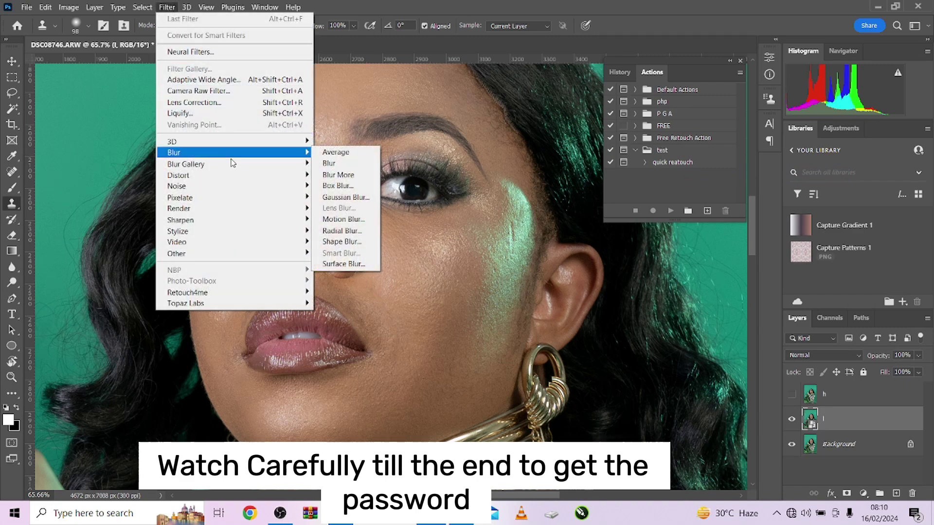
pyautogui.click(346, 198)
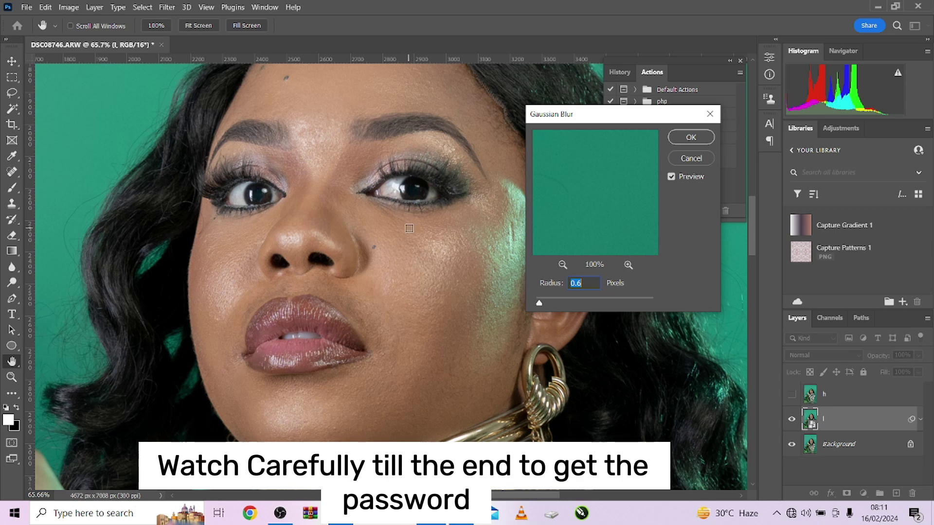
pyautogui.write('18')
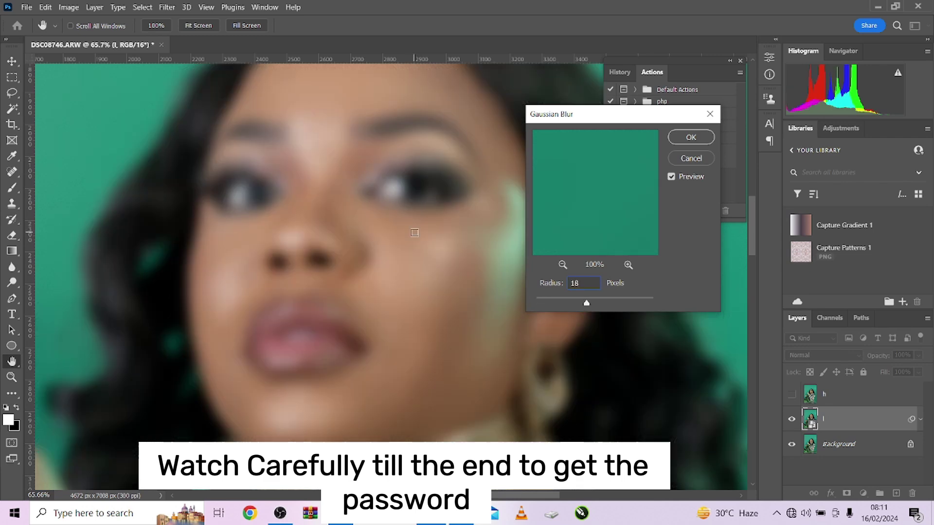
pyautogui.click(676, 138)
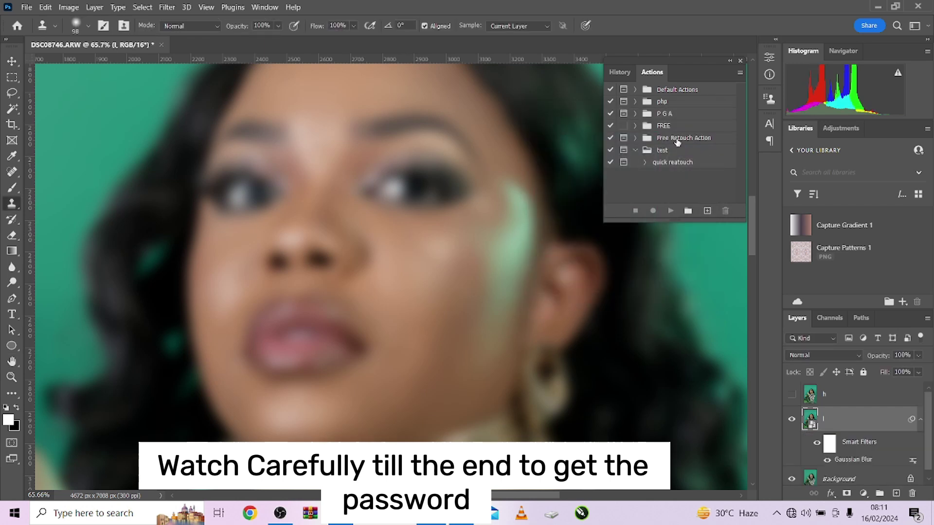
pyautogui.click(792, 394)
# Convert layer h to a smart object.
pyautogui.click(831, 400)
pyautogui.click(167, 8)
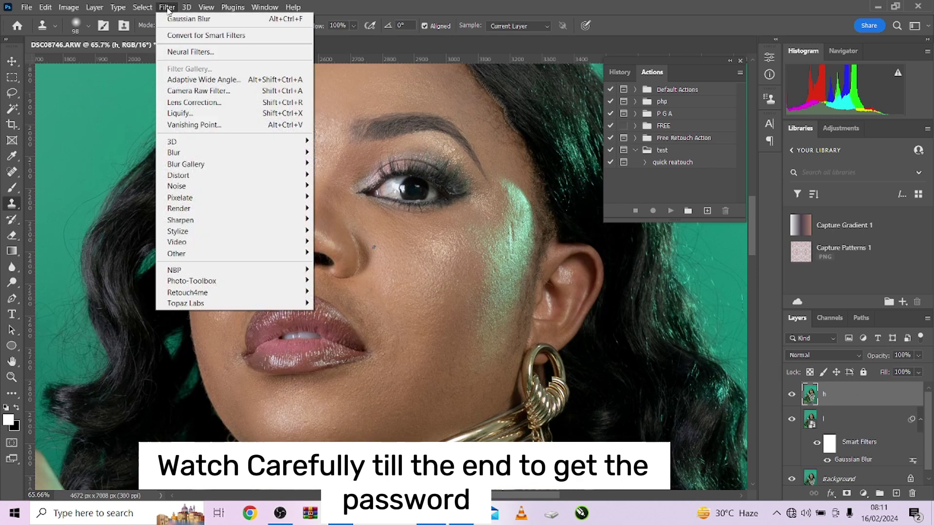
pyautogui.click(187, 7)
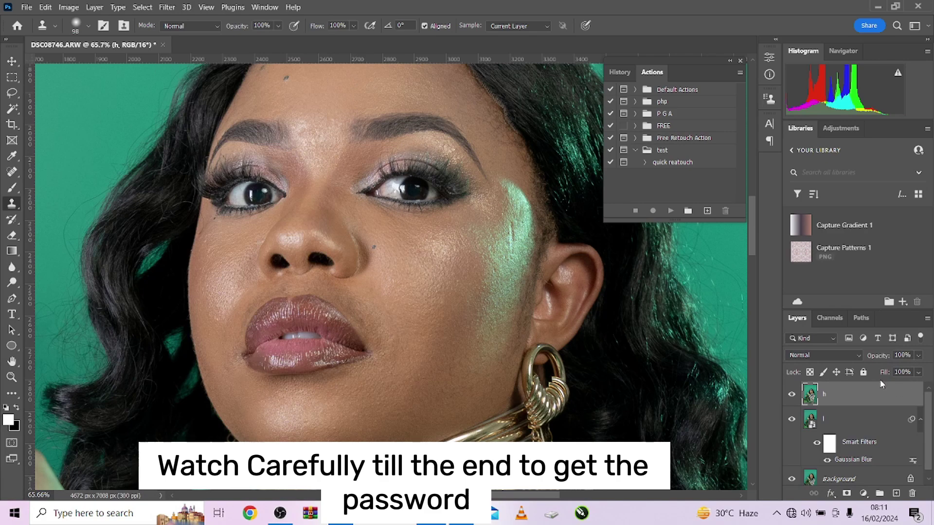
pyautogui.rightClick(878, 397)
pyautogui.click(756, 174)
# Apply a High Pass smart filter with a 2.7-pixel radius to layer h.
pyautogui.click(169, 7)
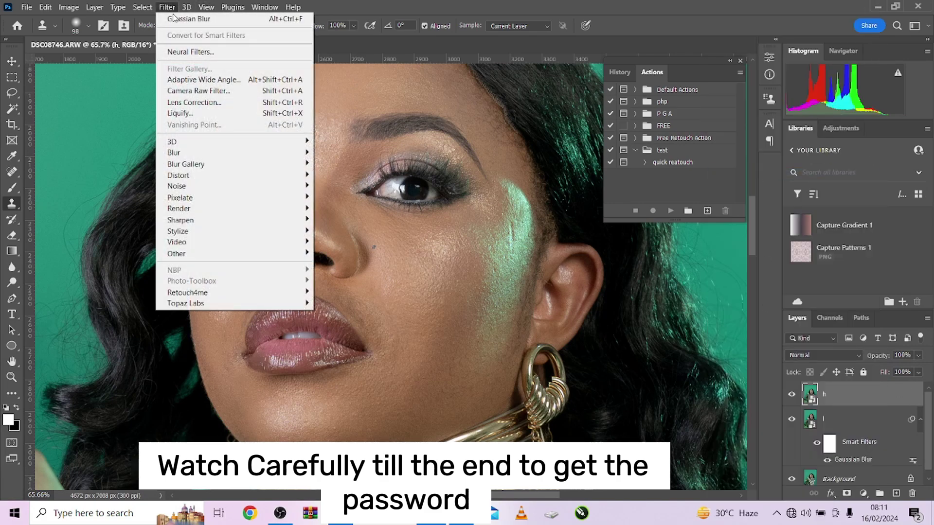
pyautogui.moveTo(202, 254)
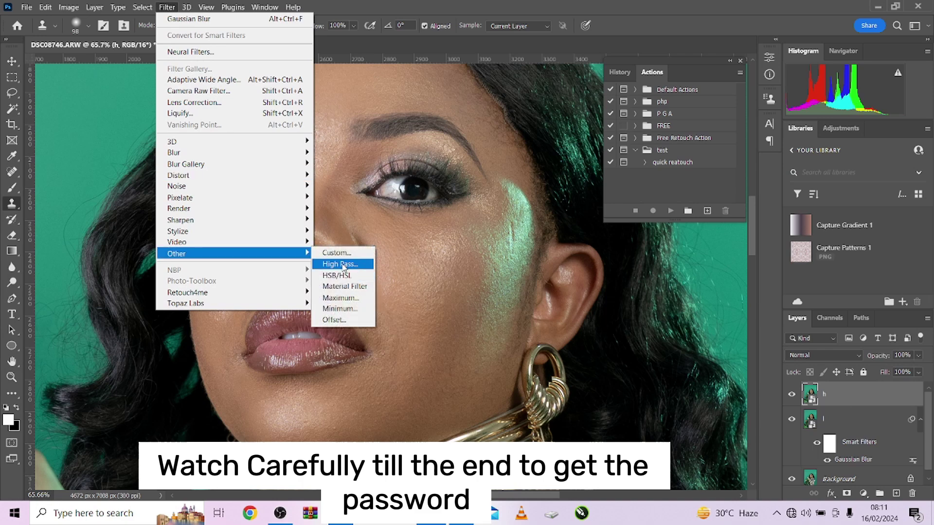
pyautogui.click(342, 264)
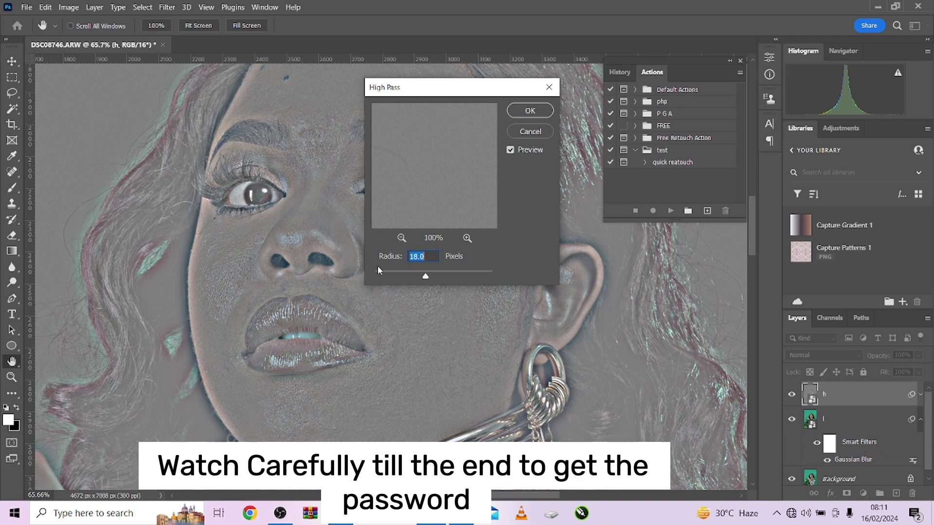
pyautogui.write('2')
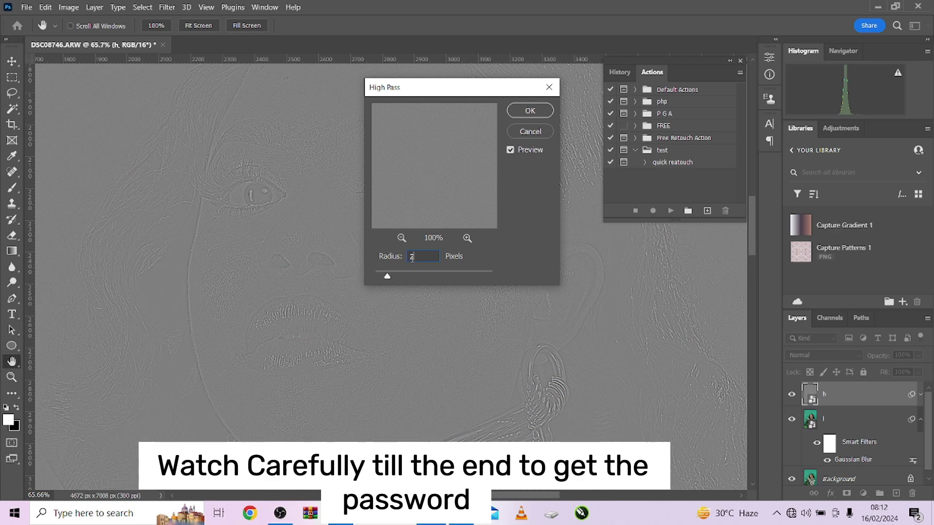
pyautogui.write('.7')
pyautogui.click(517, 113)
pyautogui.press('s')
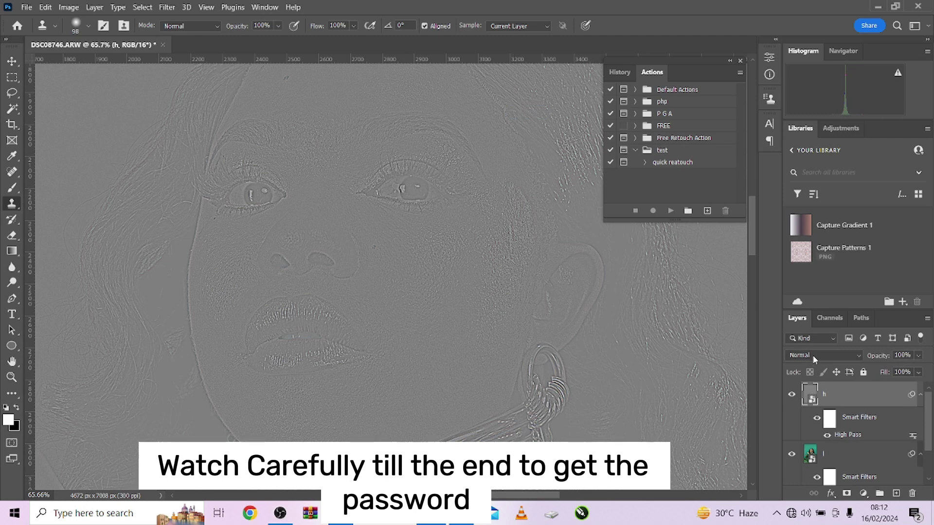
# Blend layer h in Linear Light, compare zoomed out and in, then select l alongside h.
pyautogui.click(813, 354)
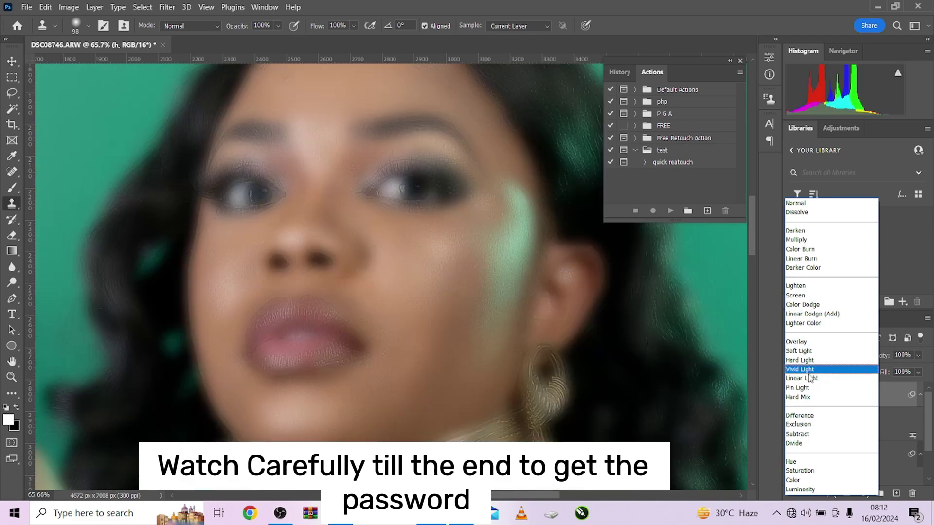
pyautogui.click(810, 378)
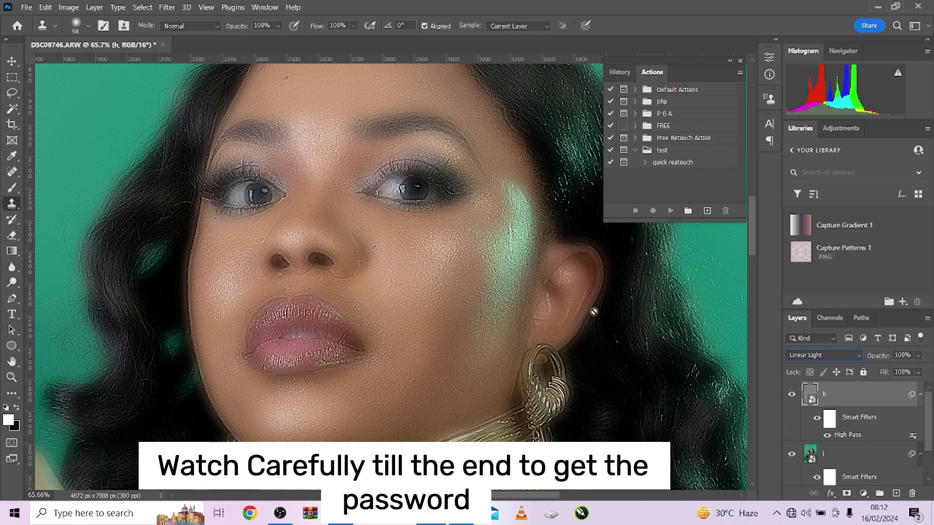
pyautogui.press('alt')
pyautogui.hotkey('ctrl', '-')
pyautogui.hotkey('ctrl', '-')
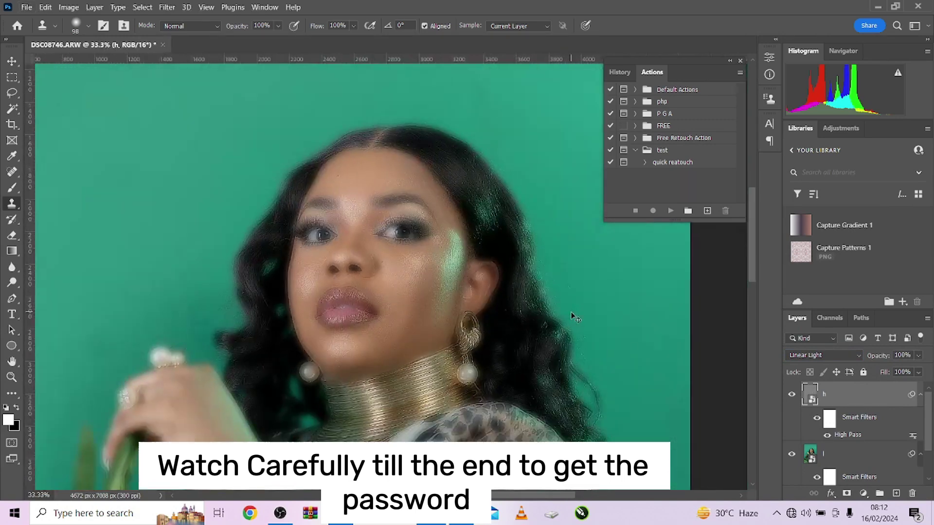
pyautogui.hotkey('ctrl', '+')
pyautogui.hotkey('ctrl', '+')
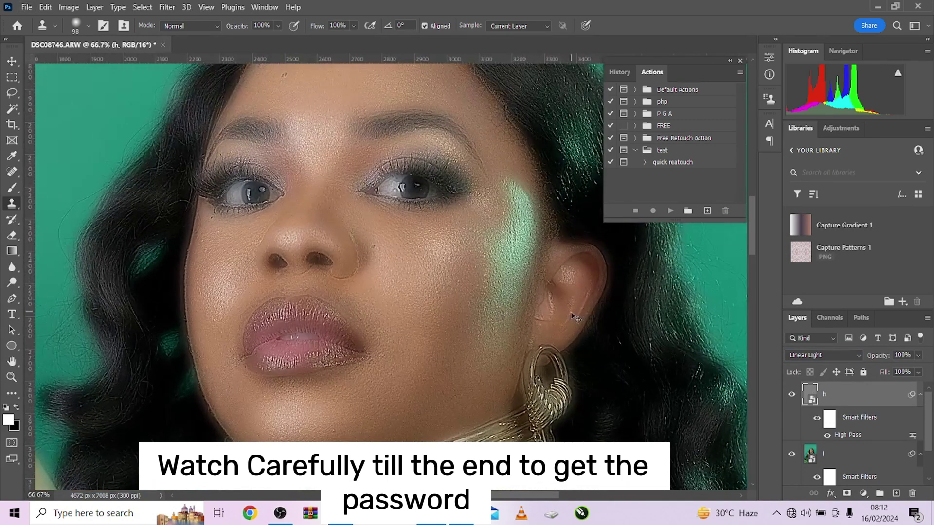
pyautogui.keyDown('shift'); pyautogui.click(844, 457); pyautogui.keyUp('shift')
# Group h and l into Group 1 with a black mask, and ready a size-70 brush.
pyautogui.hotkey('ctrl', 'g')
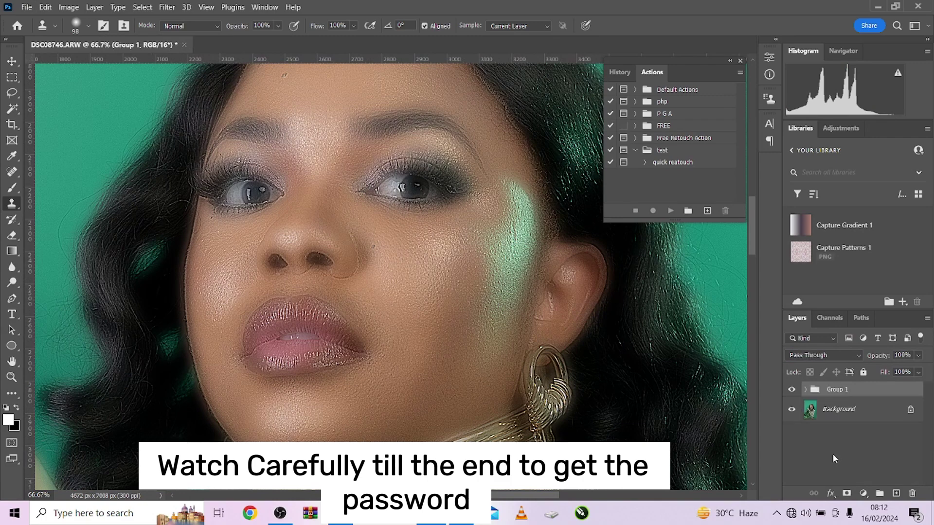
pyautogui.keyDown('alt'); pyautogui.click(847, 493); pyautogui.keyUp('alt')
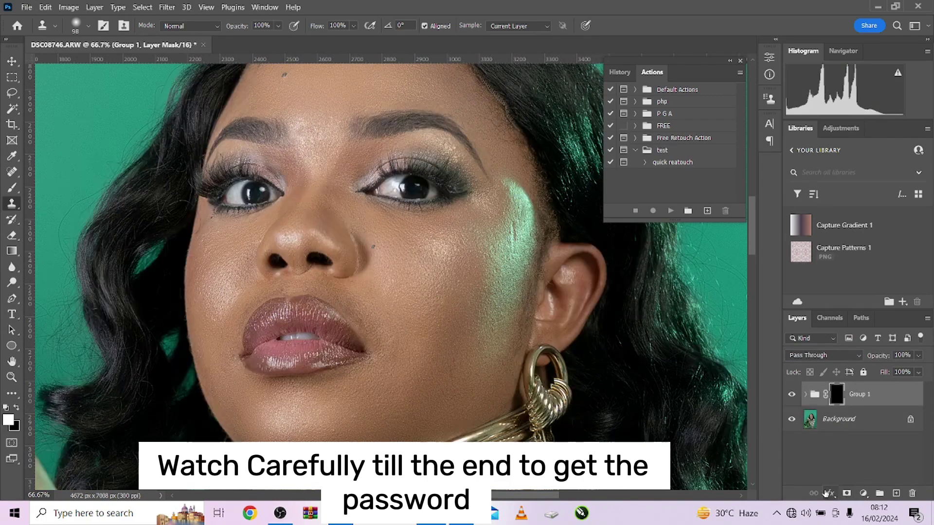
pyautogui.click(12, 188)
pyautogui.press(']')
pyautogui.press(']')
pyautogui.press(']')
pyautogui.press(']')
pyautogui.press(']')
pyautogui.press(']')
pyautogui.press(']')
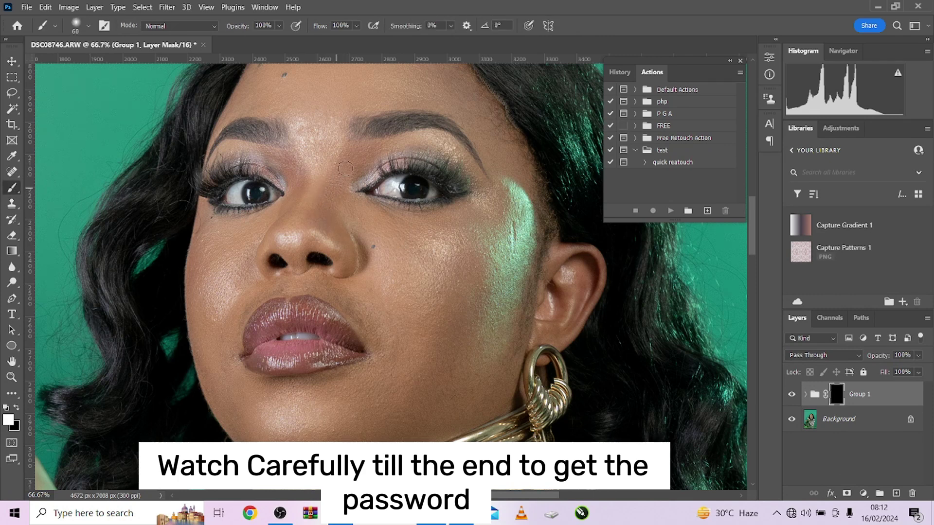
# Paint white on Group 1's mask over cheeks, forehead and chin, varying brush size 50–125.
pyautogui.press(']')
pyautogui.press(']')
pyautogui.press(']')
pyautogui.press(']')
pyautogui.press(']')
pyautogui.press(']')
pyautogui.press('[')
pyautogui.scroll(-2, 485, 287)
pyautogui.press(']')
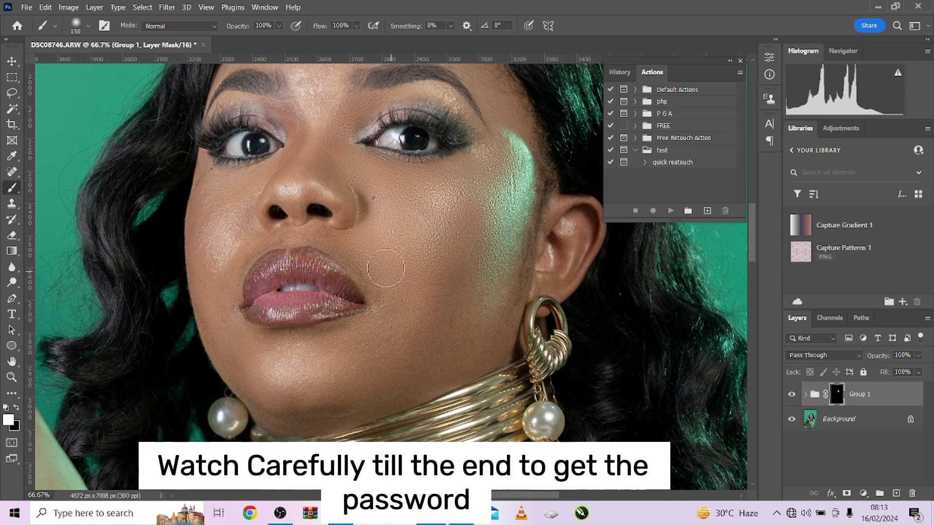
pyautogui.press('[')
pyautogui.press('[')
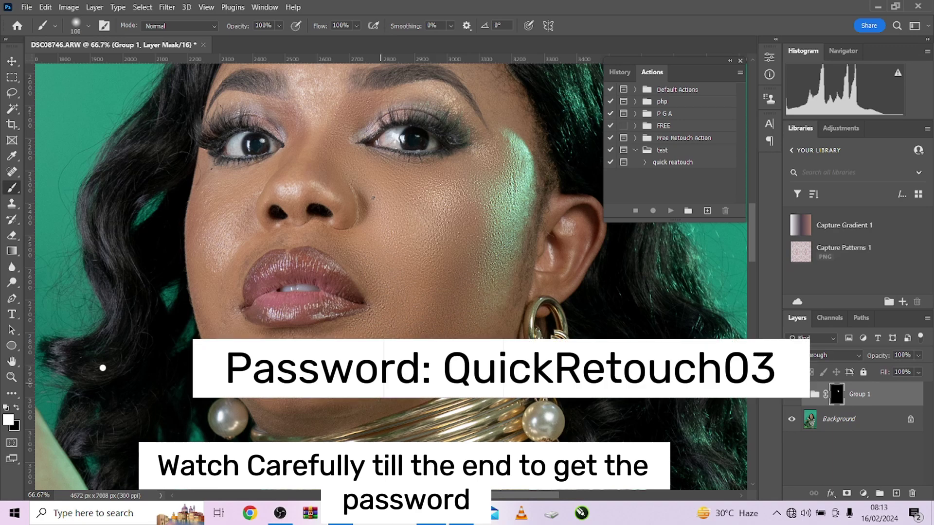
pyautogui.scroll(4, 511, 235)
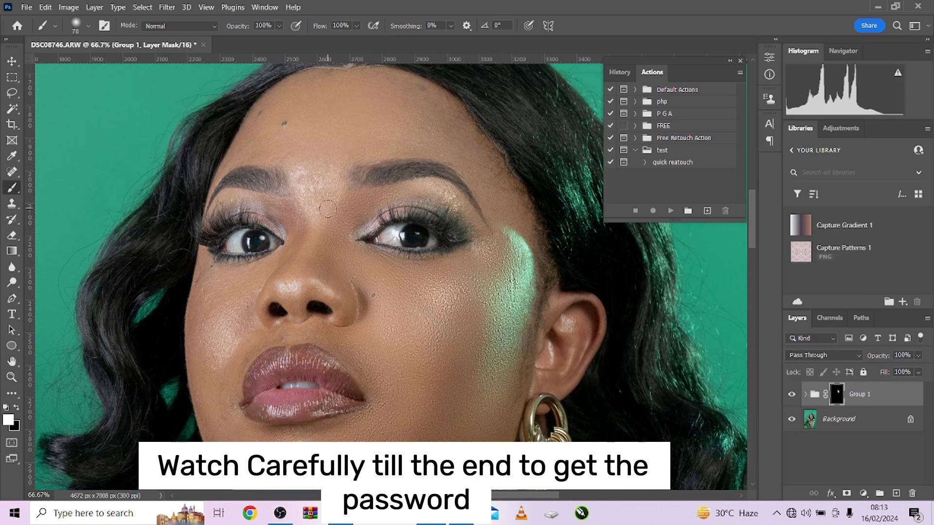
pyautogui.press('[')
pyautogui.press('[')
pyautogui.press('[')
pyautogui.press('[')
pyautogui.press(']')
pyautogui.scroll(-2, 234, 368)
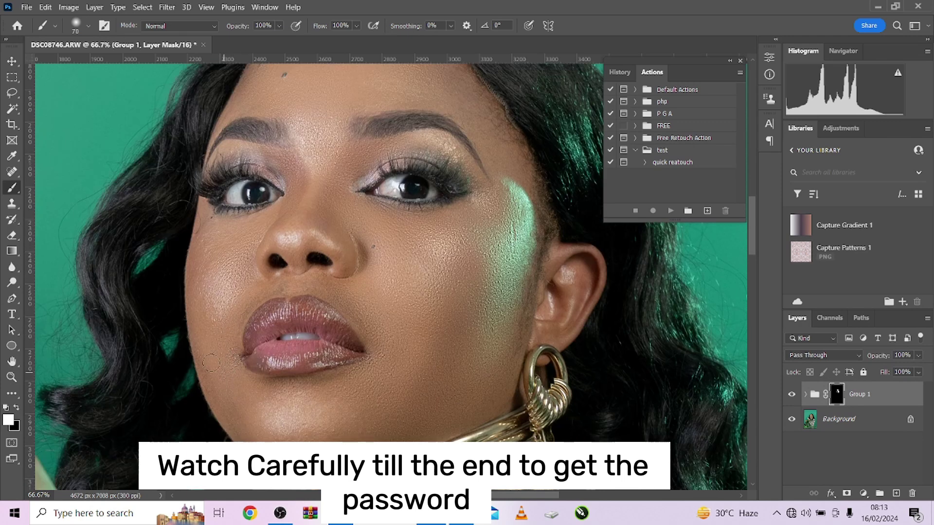
pyautogui.press(']')
pyautogui.press('[')
pyautogui.press('[')
# Paint the smoothing onto the cheeks through the mask with brush sizes from 50 to 90.
pyautogui.press(']')
pyautogui.press(']')
pyautogui.press(']')
pyautogui.press('[')
pyautogui.press('[')
pyautogui.scroll(2, 467, 145)
pyautogui.press(']')
pyautogui.press(']')
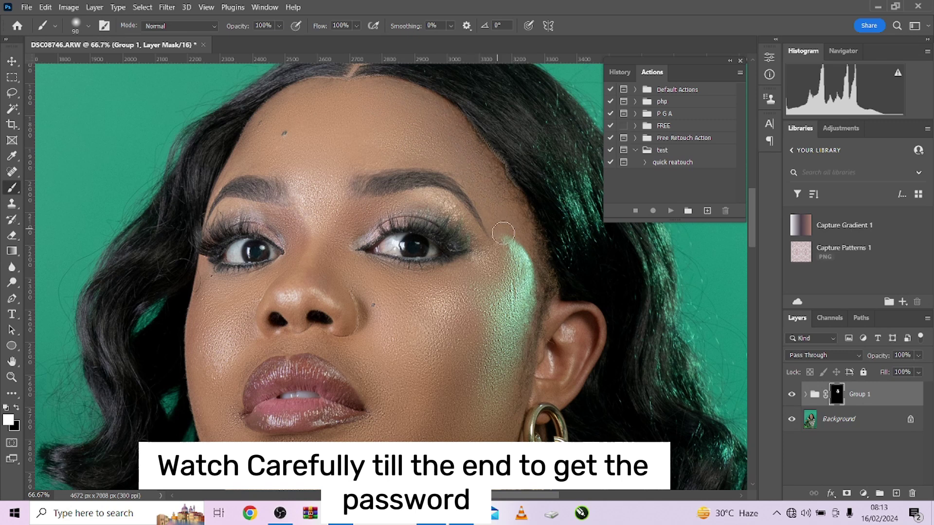
pyautogui.scroll(-2, 241, 91)
pyautogui.press('[')
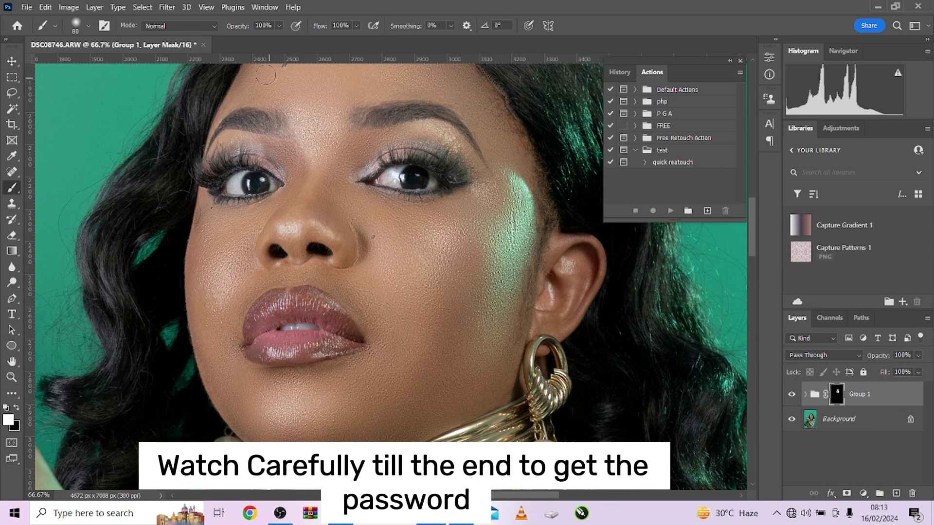
pyautogui.scroll(-2, 312, 122)
pyautogui.press('[')
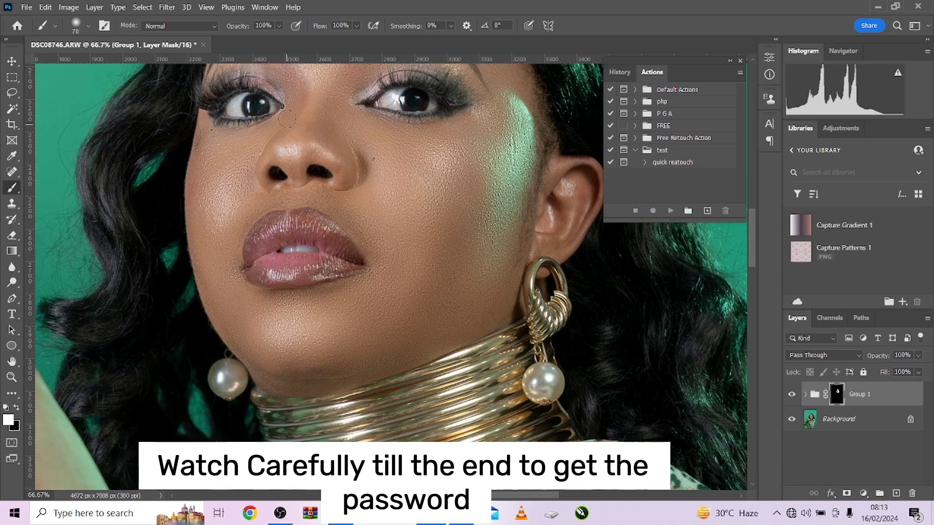
pyautogui.scroll(1, 325, 125)
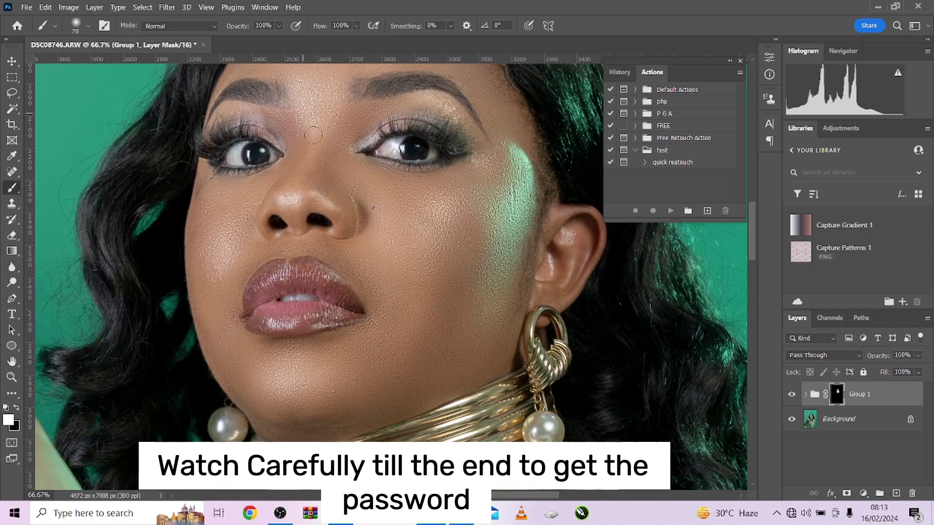
pyautogui.scroll(-2, 303, 138)
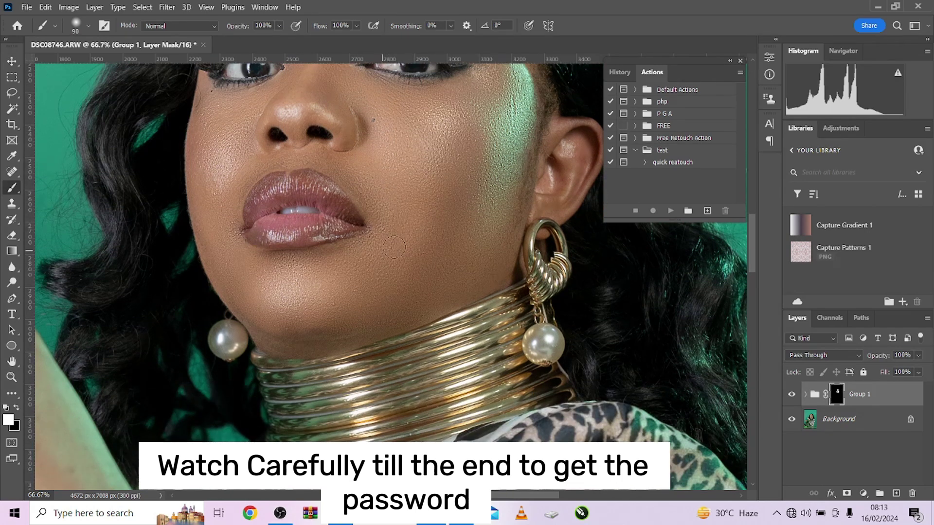
pyautogui.press('[')
pyautogui.scroll(3, 419, 306)
# Continue painting around the nose, chin and jaw, shrinking the brush from 125, then reframe the head.
pyautogui.press(']')
pyautogui.press(']')
pyautogui.scroll(4, 321, 180)
pyautogui.press('[')
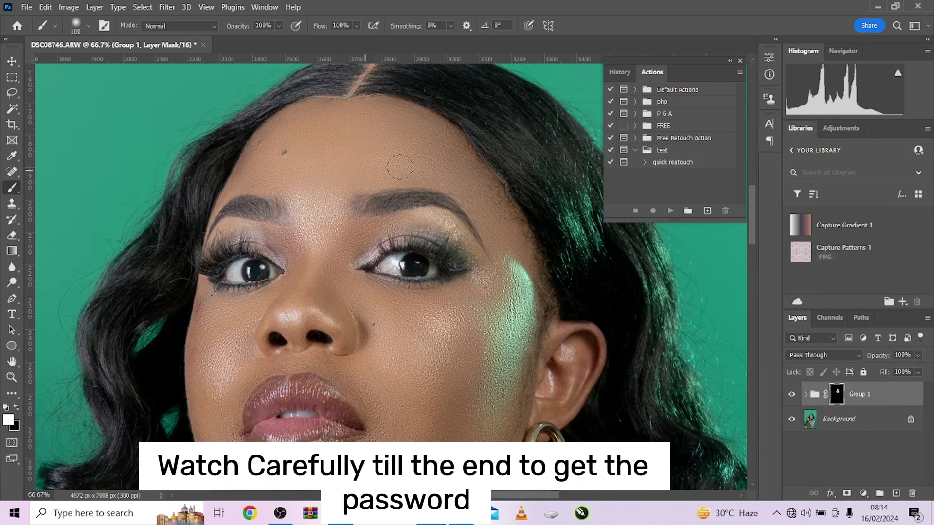
pyautogui.scroll(-3, 452, 214)
pyautogui.press('[')
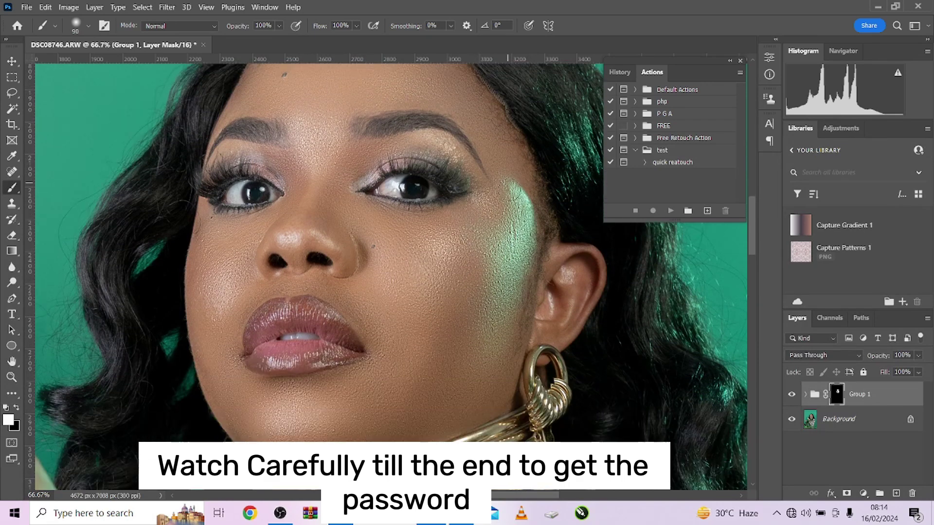
pyautogui.scroll(-3, 513, 258)
pyautogui.press('[')
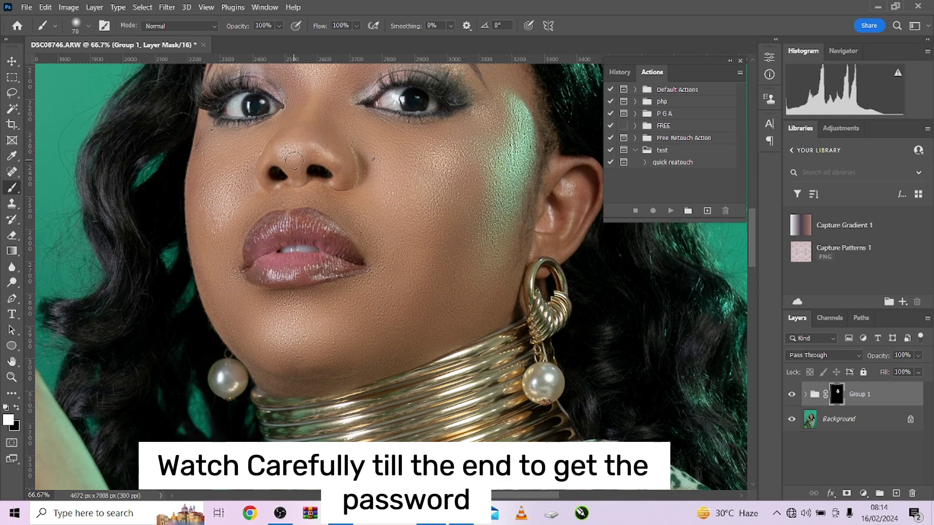
pyautogui.scroll(1, 302, 165)
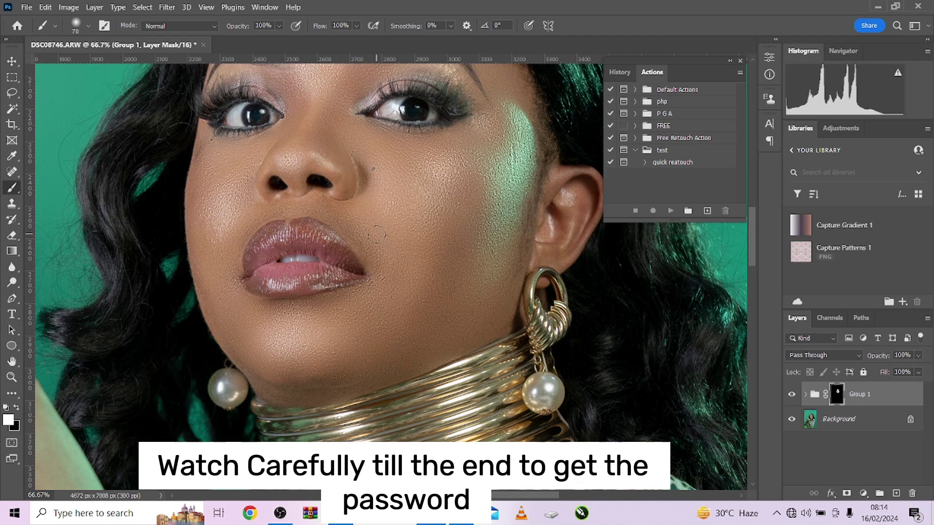
pyautogui.press('[')
pyautogui.scroll(-3, 454, 302)
pyautogui.moveTo(431, 284); pyautogui.dragTo(428, 323)
pyautogui.scroll(2, 448, 201)
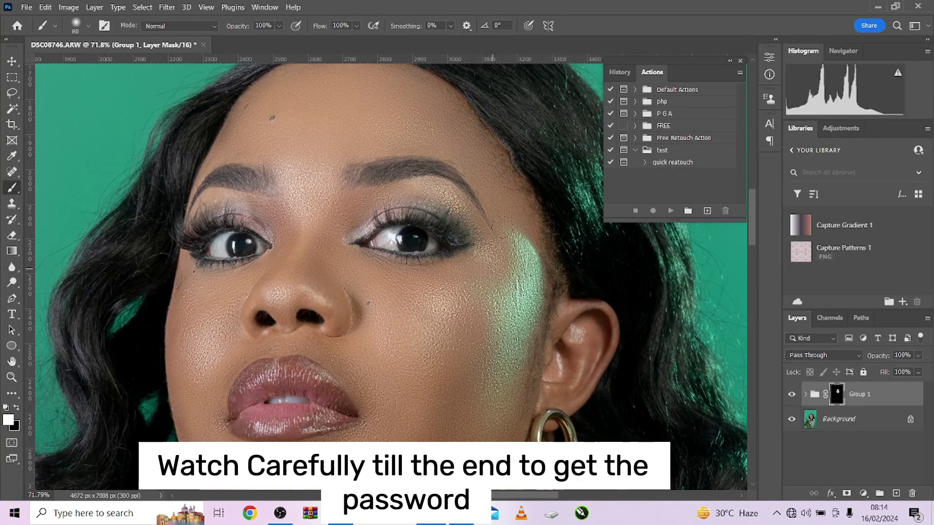
pyautogui.keyDown('alt'); pyautogui.rightClick(470, 196); pyautogui.keyUp('alt')
pyautogui.press('x')
pyautogui.scroll(-1, 451, 186)
pyautogui.press('x')
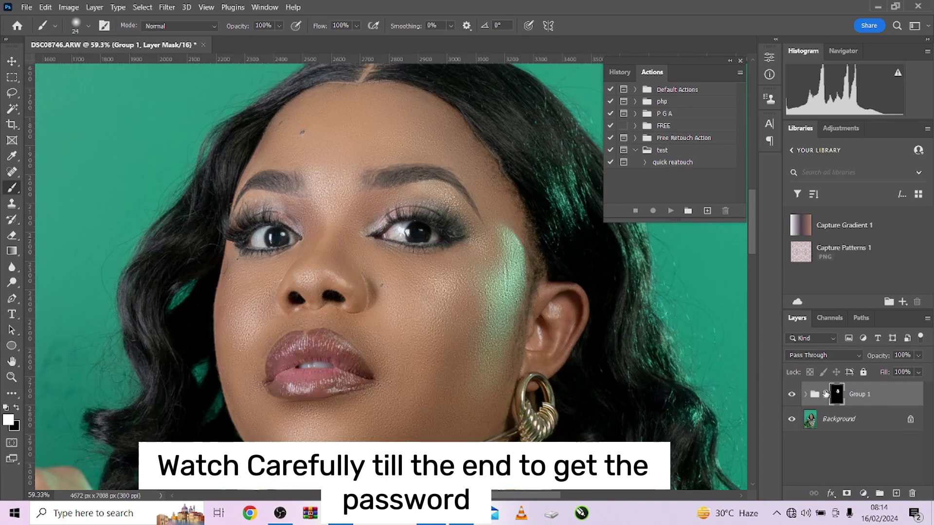
pyautogui.click(792, 394)
pyautogui.click(792, 395)
pyautogui.click(792, 395)
pyautogui.click(793, 395)
pyautogui.scroll(-3, 442, 180)
pyautogui.click(791, 395)
pyautogui.click(791, 395)
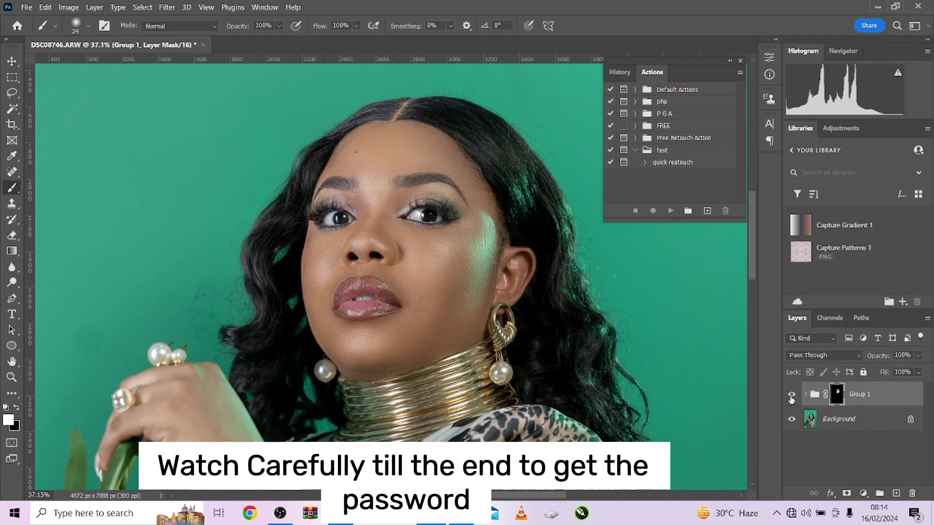
pyautogui.scroll(2, 517, 324)
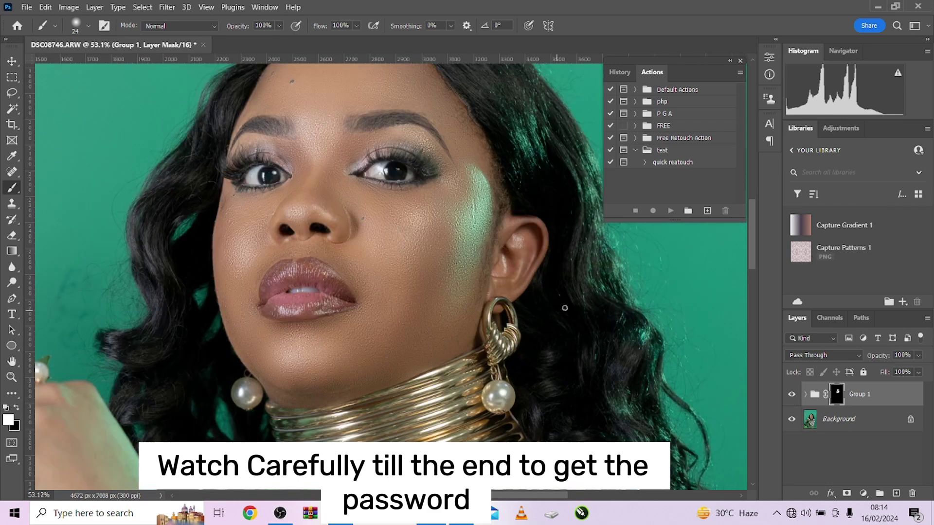
# Reopen layer h's High Pass smart filter inside Group 1 and raise its radius to 2.9 pixels.
pyautogui.click(805, 394)
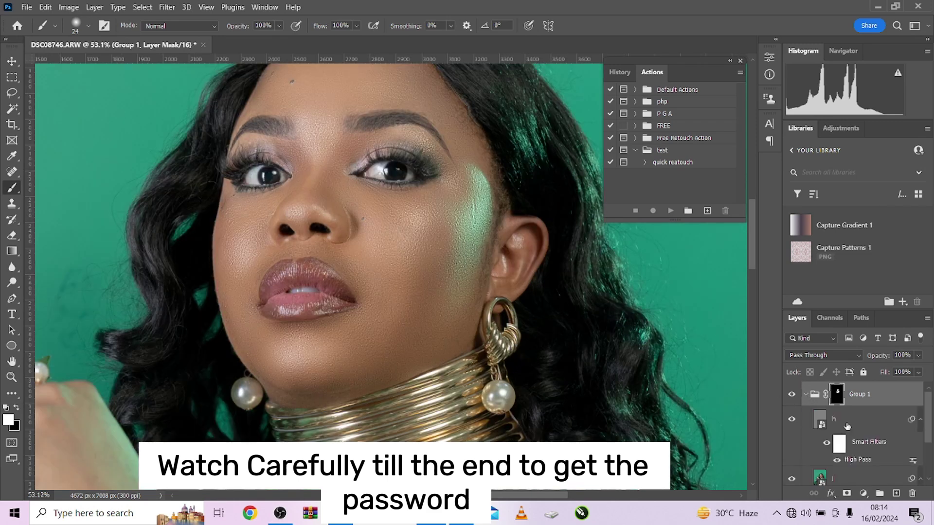
pyautogui.click(864, 460)
pyautogui.doubleClick(862, 460)
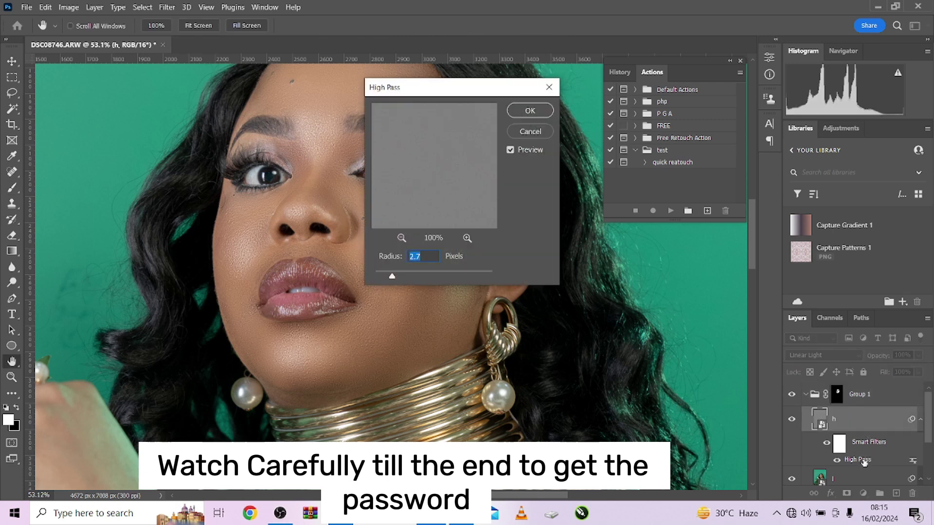
pyautogui.moveTo(443, 91); pyautogui.dragTo(514, 143)
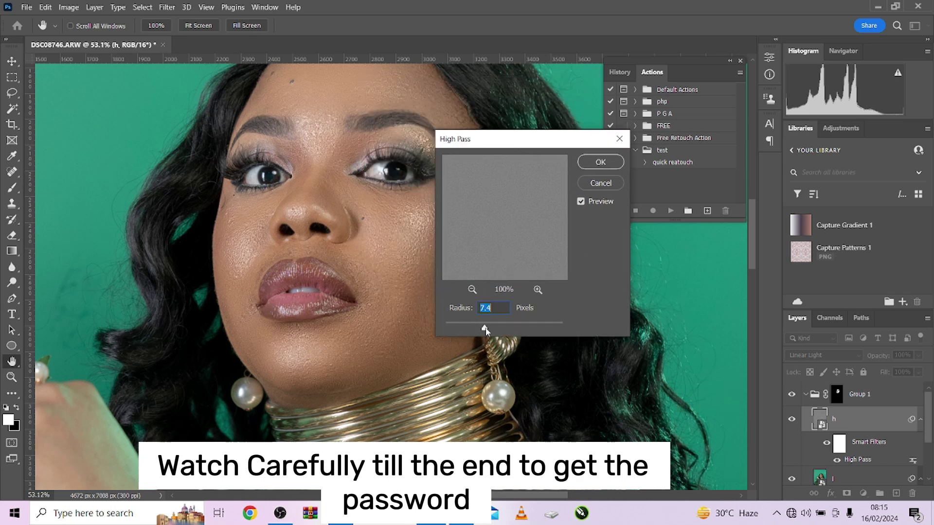
pyautogui.write('1')
pyautogui.moveTo(458, 312); pyautogui.dragTo(467, 313)
pyautogui.moveTo(489, 140); pyautogui.dragTo(550, 194)
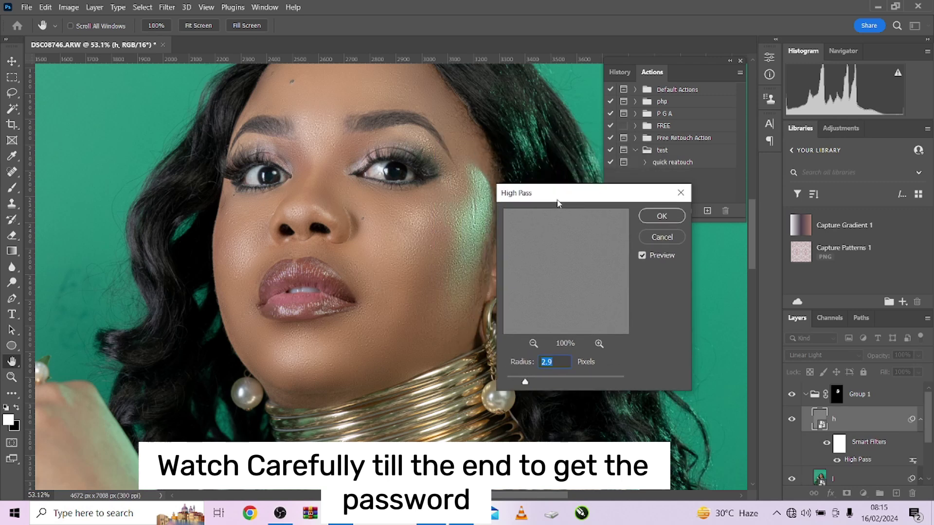
pyautogui.click(661, 237)
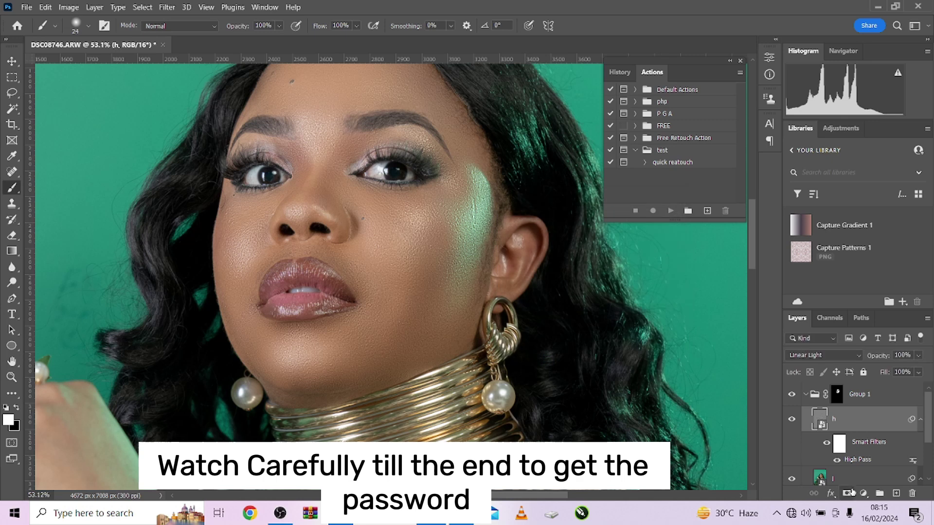
pyautogui.scroll(-1, 849, 450)
pyautogui.scroll(-1, 851, 454)
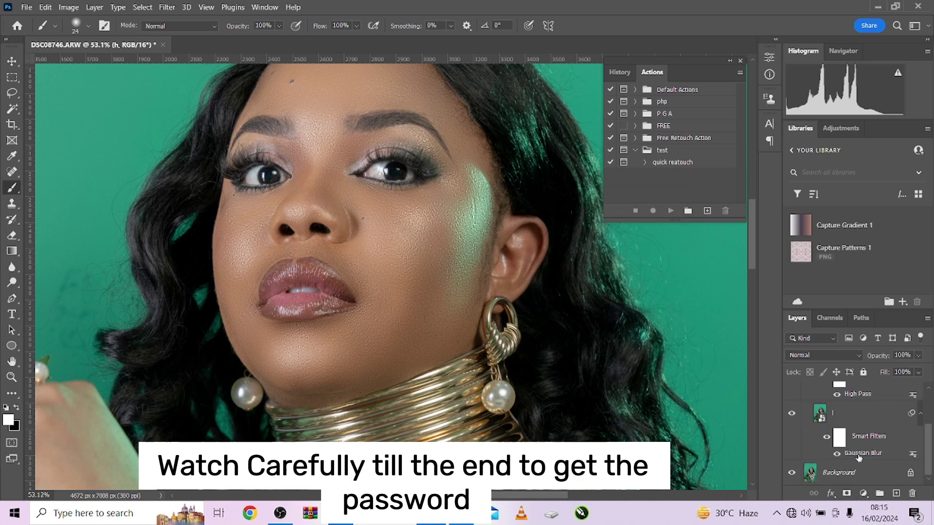
pyautogui.doubleClick(859, 454)
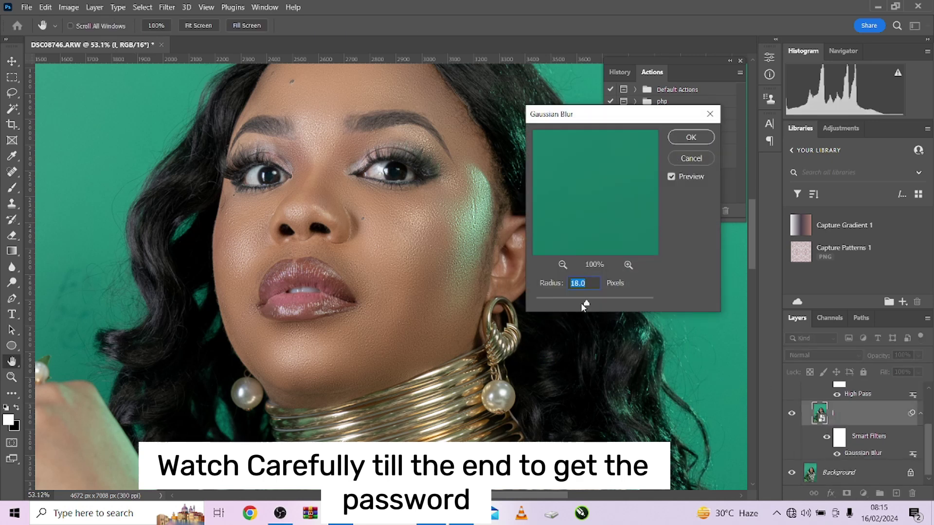
pyautogui.write('14')
pyautogui.press('BackSpace')
pyautogui.press('BackSpace')
pyautogui.write('22')
pyautogui.click(691, 158)
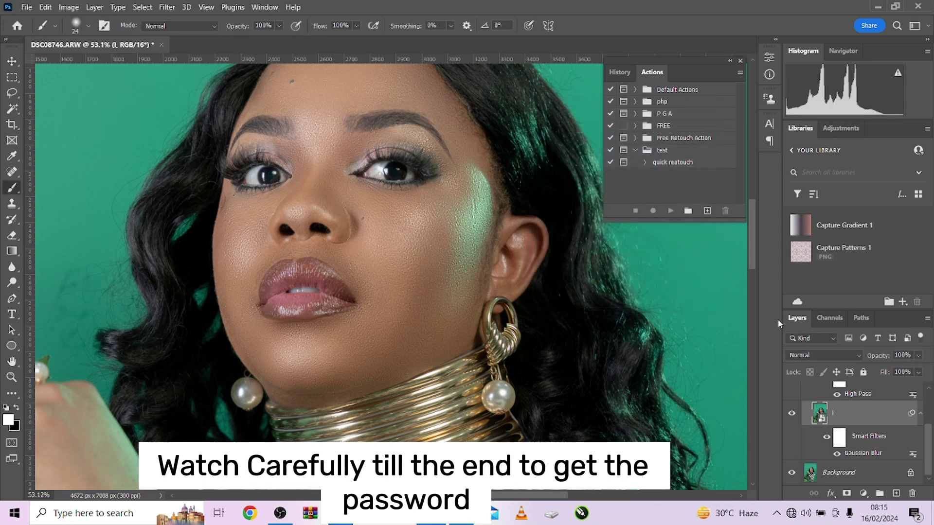
pyautogui.keyDown('shift'); pyautogui.click(827, 414); pyautogui.keyUp('shift')
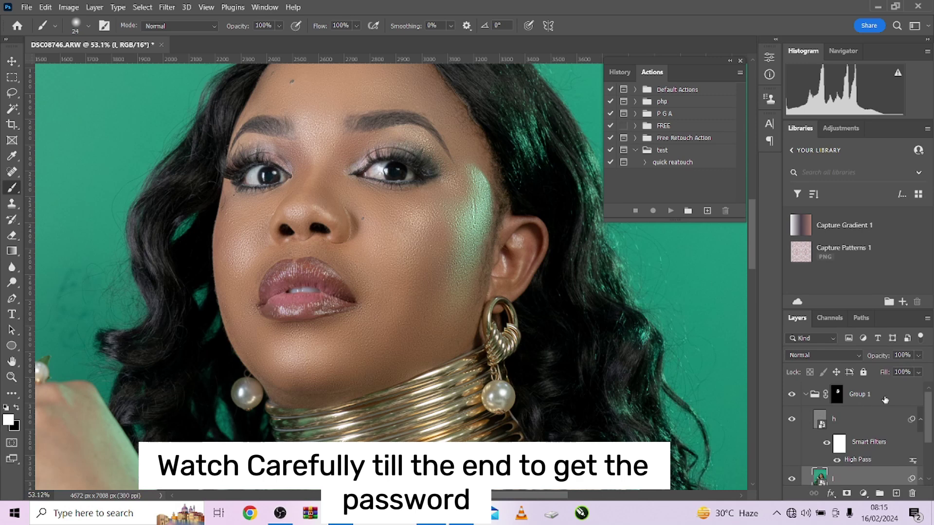
# Delete Group 1 and replay the 'quick reatouch' action.
pyautogui.hotkey('ctrl', 'g')
pyautogui.moveTo(891, 396); pyautogui.dragTo(916, 492)
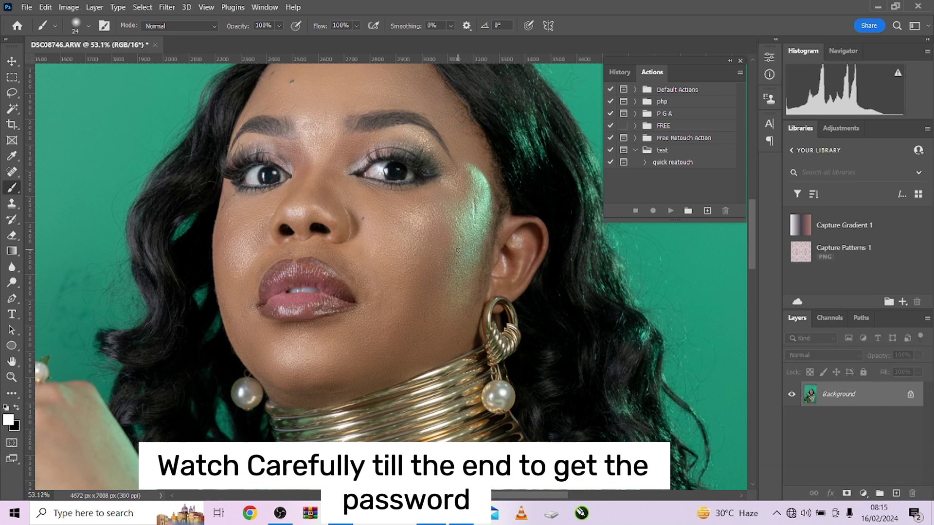
pyautogui.click(658, 163)
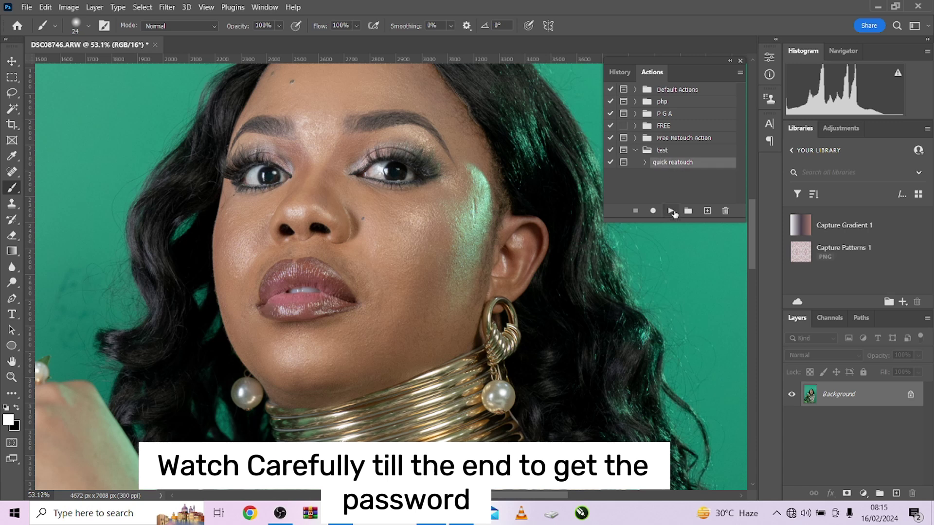
pyautogui.click(672, 212)
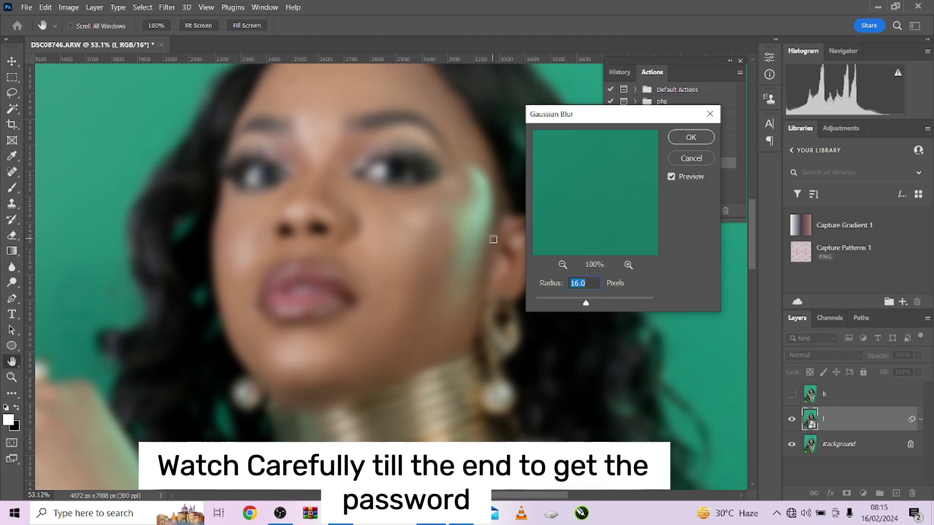
# Enter 18 px for the Gaussian Blur and 2.7 px for the High Pass radius.
pyautogui.write('18')
pyautogui.press('Return')
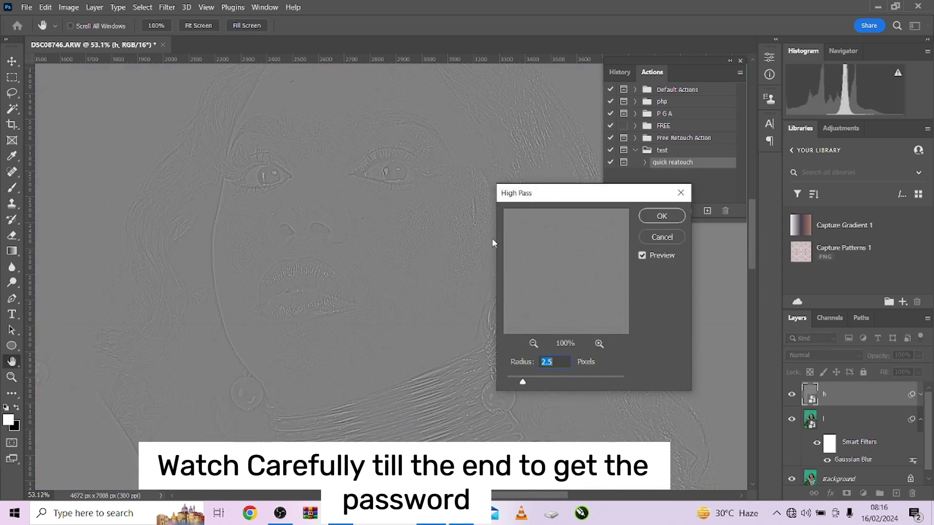
pyautogui.click(563, 364)
pyautogui.press('BackSpace')
pyautogui.write('7')
pyautogui.press('Return')
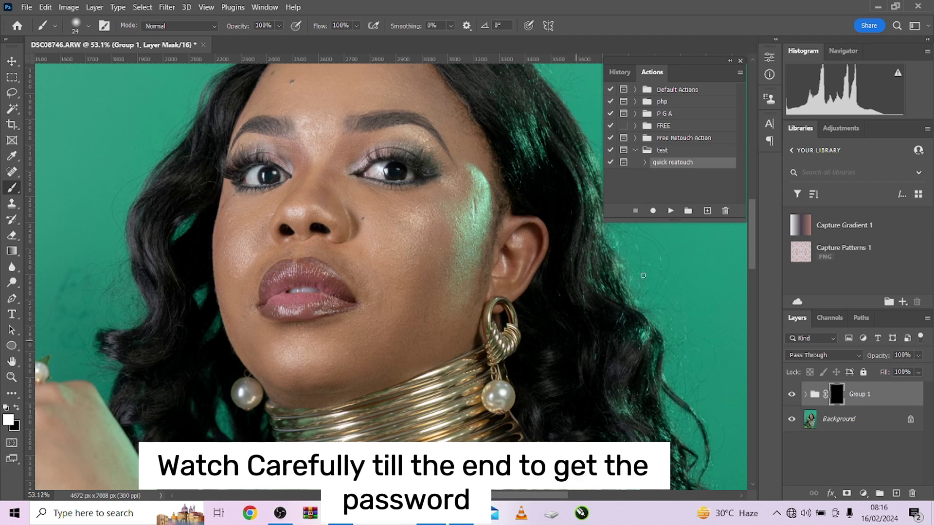
# Paint white on Group 1's mask over the cheek and forehead with a 136 px brush, then fine-tune the brush size.
pyautogui.keyDown('alt'); pyautogui.rightClick(431, 248); pyautogui.keyUp('alt')
pyautogui.moveTo(430, 229)
pyautogui.mouseDown()
pyautogui.moveTo(443, 198)
pyautogui.moveTo(439, 265)
pyautogui.moveTo(454, 247)
pyautogui.moveTo(433, 330)
pyautogui.mouseUp()
pyautogui.scroll(3, 433, 302)
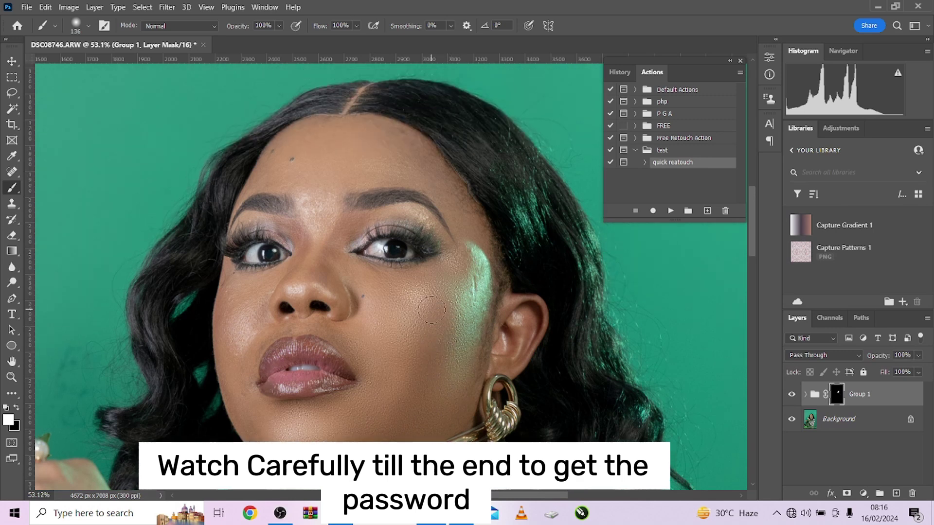
pyautogui.press('[')
pyautogui.press('[')
pyautogui.press('[')
pyautogui.press('[')
pyautogui.press('[')
pyautogui.press('[')
pyautogui.press(']')
pyautogui.press('[')
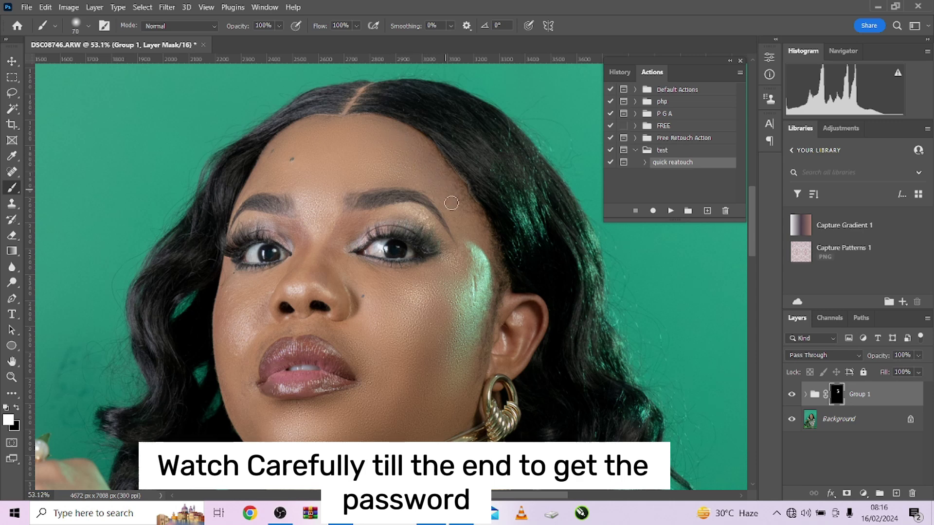